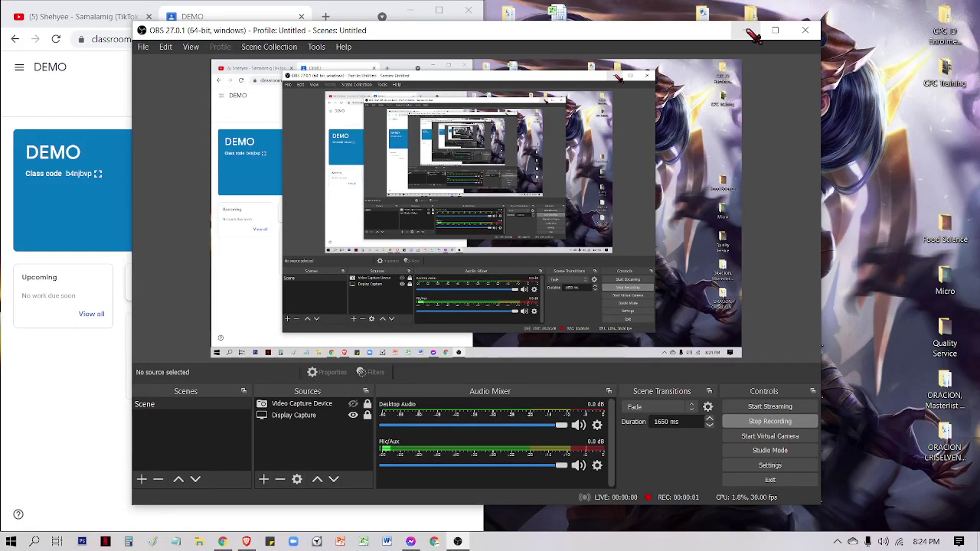
Look over the Stream and Classwork pages of the DEMO class in the student's Brave browser window.
{"action": "left_click", "coordinate": [752, 32]}
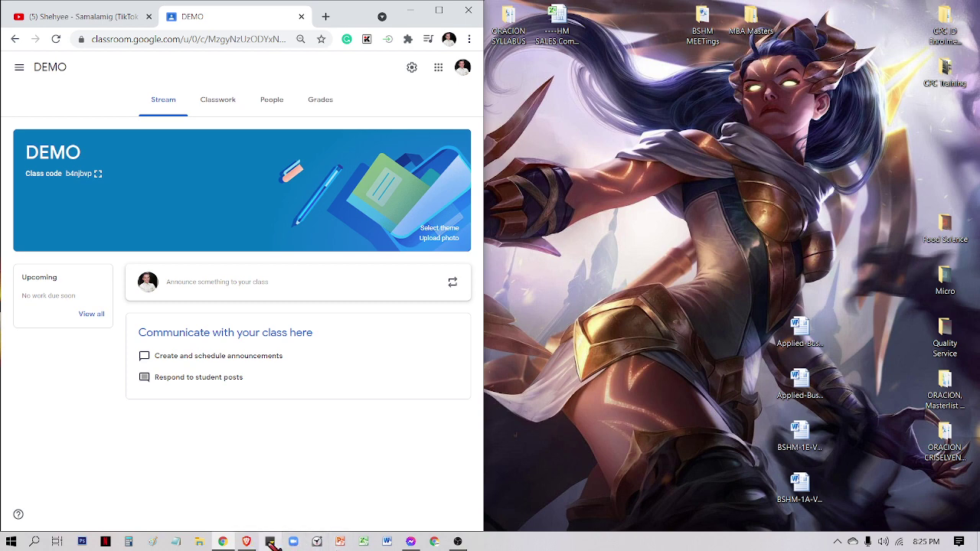
{"action": "left_click", "coordinate": [246, 541]}
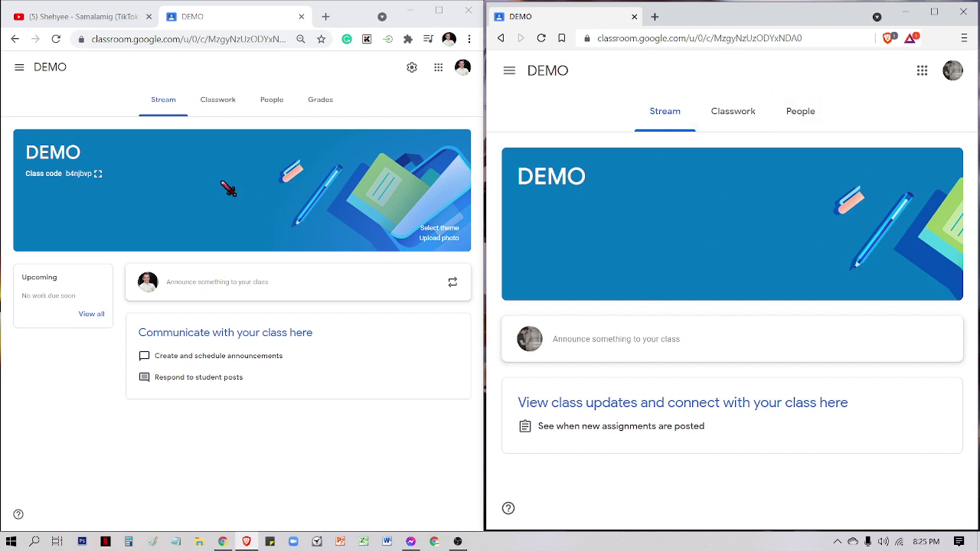
{"action": "left_click", "coordinate": [906, 11]}
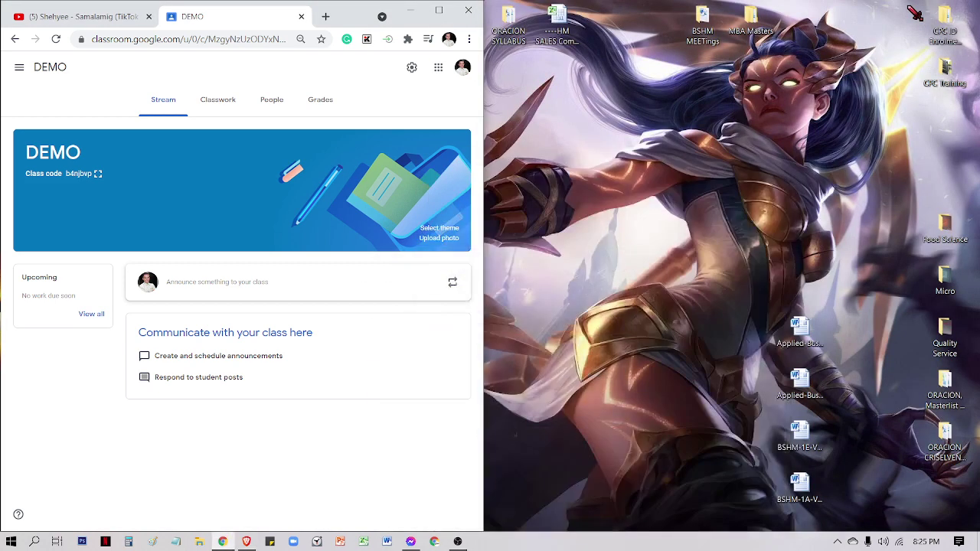
{"action": "left_click", "coordinate": [245, 542]}
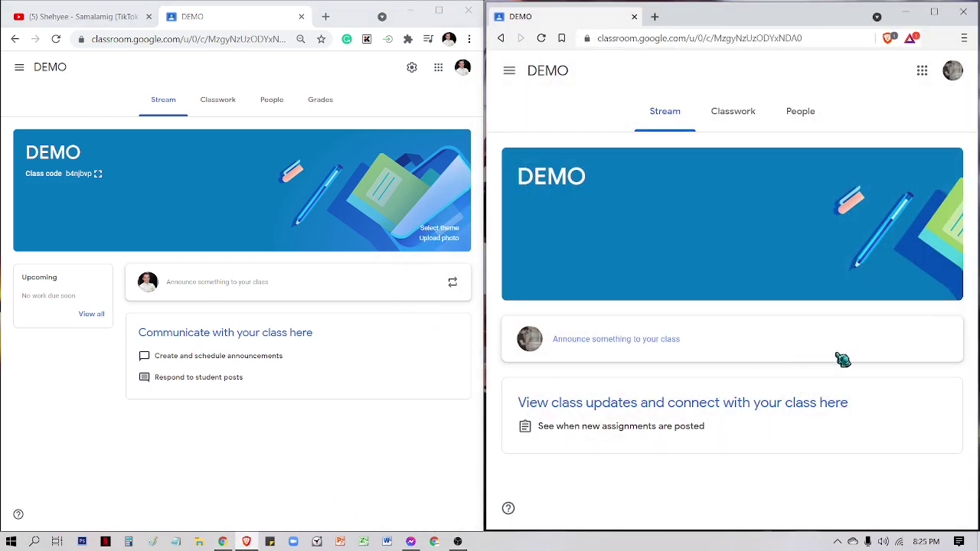
{"action": "left_click", "coordinate": [738, 110]}
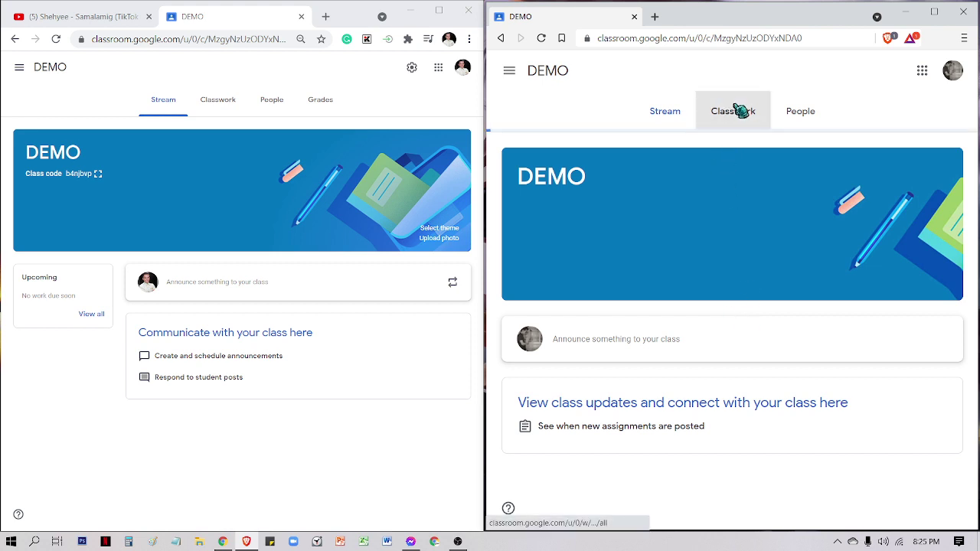
{"action": "left_click", "coordinate": [656, 109]}
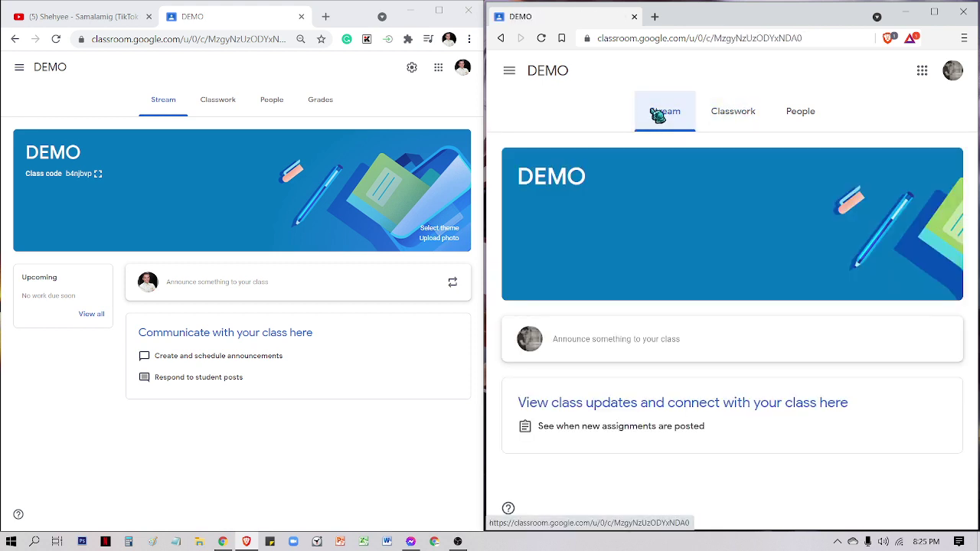
{"action": "left_click", "coordinate": [738, 109]}
{"action": "left_click", "coordinate": [655, 116]}
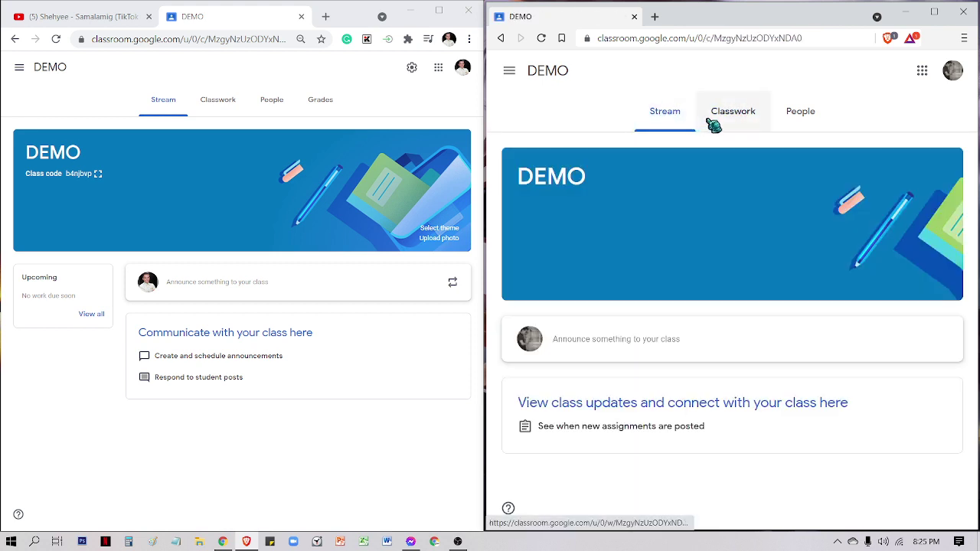
{"action": "left_click", "coordinate": [718, 117]}
{"action": "left_click", "coordinate": [685, 116]}
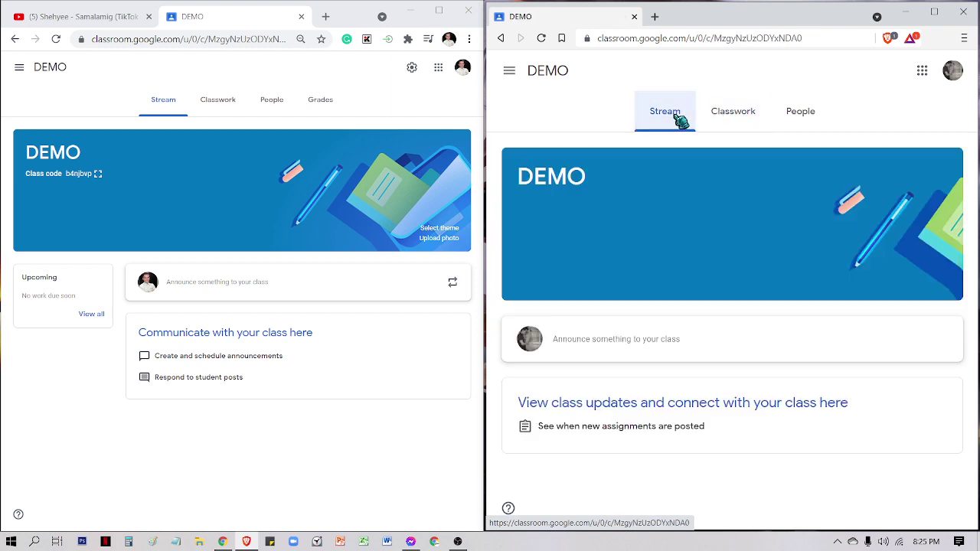
{"action": "left_click", "coordinate": [728, 106]}
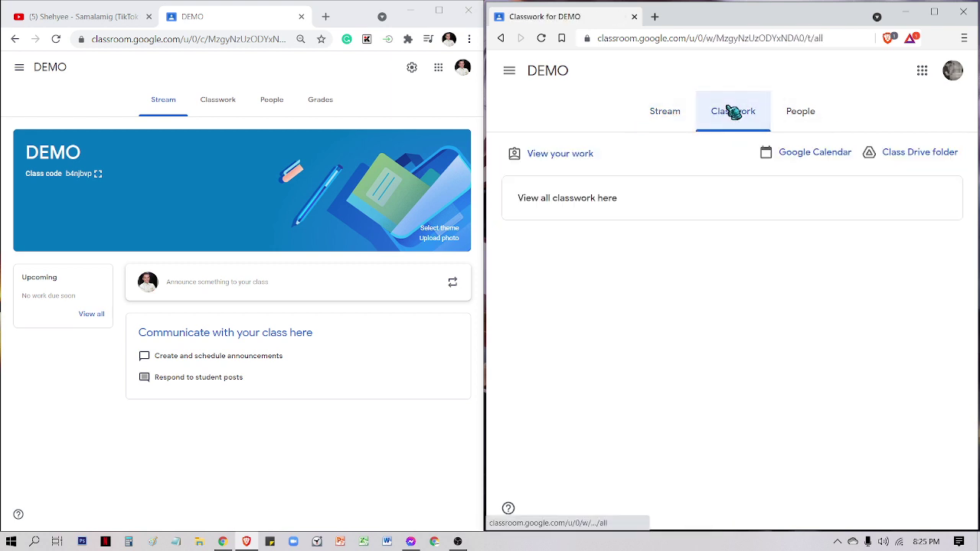
{"action": "left_click", "coordinate": [682, 116]}
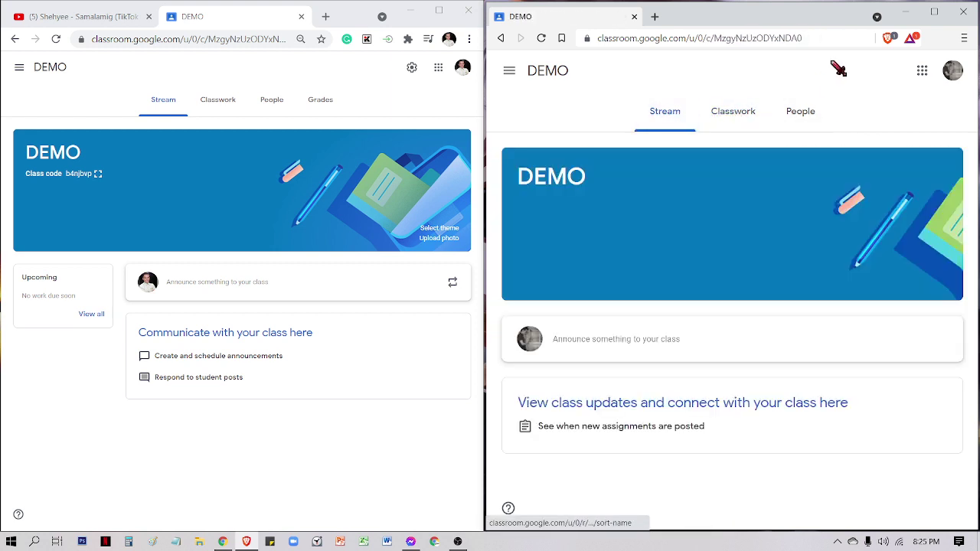
{"action": "left_click", "coordinate": [913, 14]}
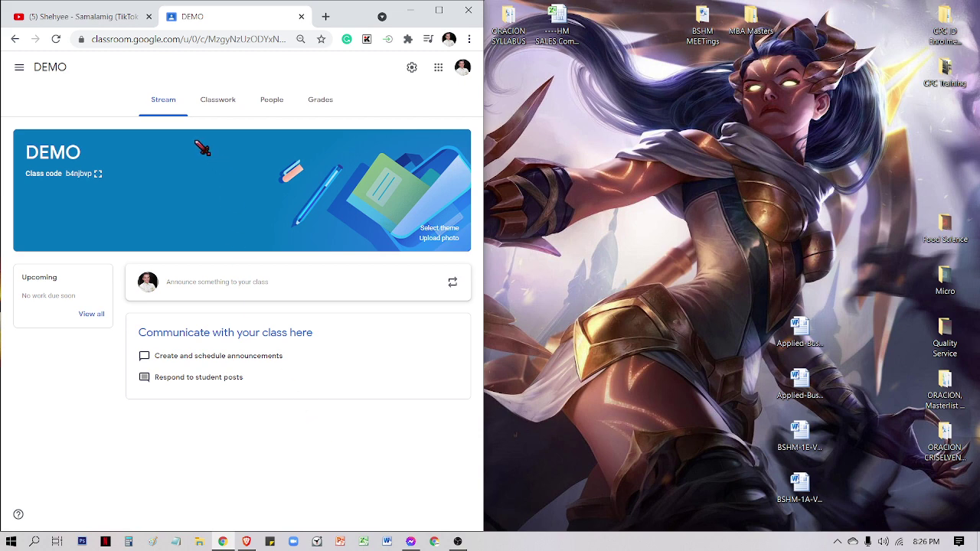
Start a new quiz assignment in the teacher's DEMO classwork and title it ATTENDANCE.
{"action": "left_click", "coordinate": [230, 109]}
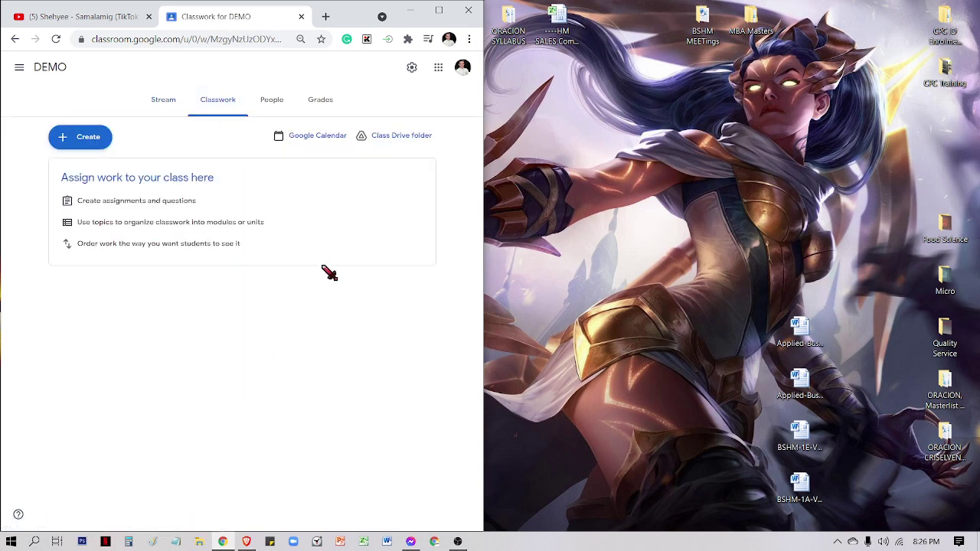
{"action": "left_click", "coordinate": [104, 144]}
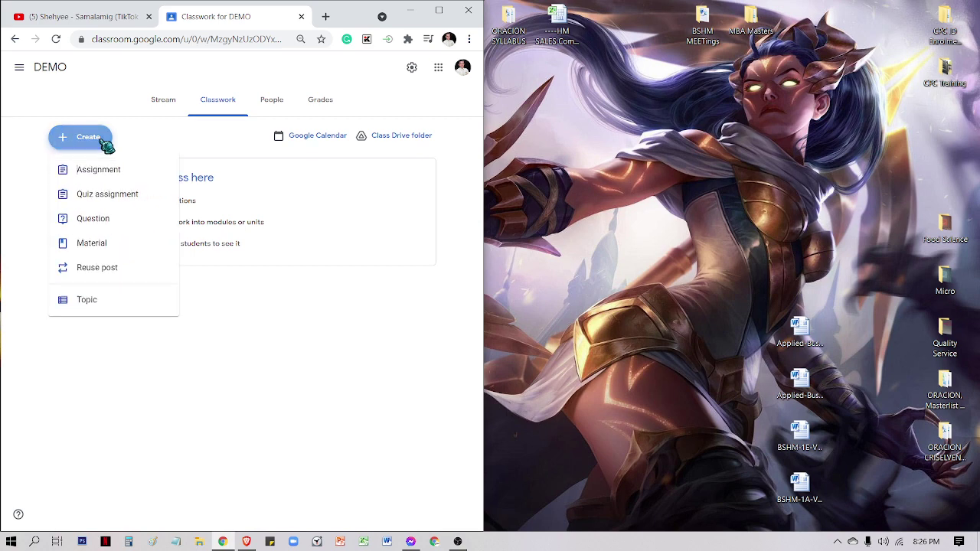
{"action": "left_click", "coordinate": [122, 197]}
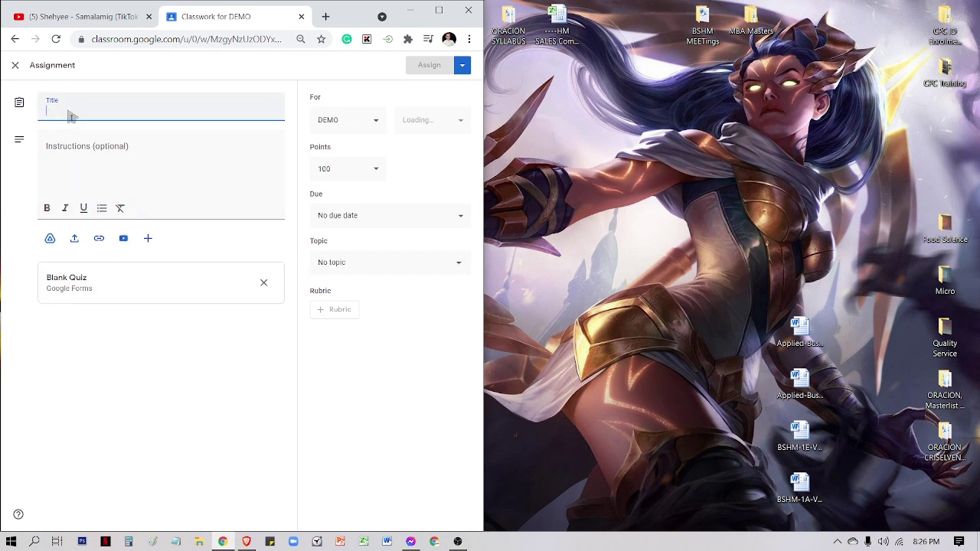
{"action": "type", "text": "aTTE"}
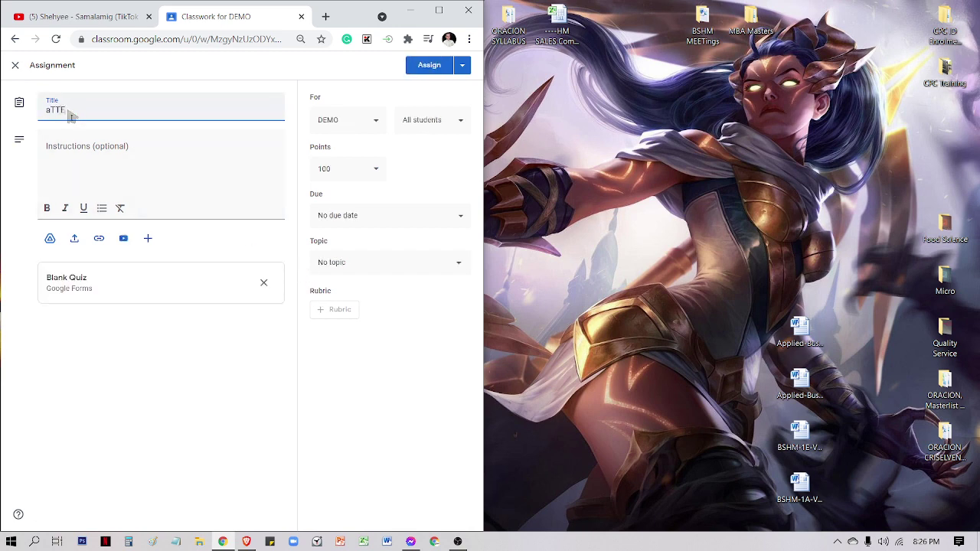
{"action": "key", "text": "BackSpace"}
{"action": "key", "text": "BackSpace"}
{"action": "key", "text": "BackSpace"}
{"action": "key", "text": "BackSpace"}
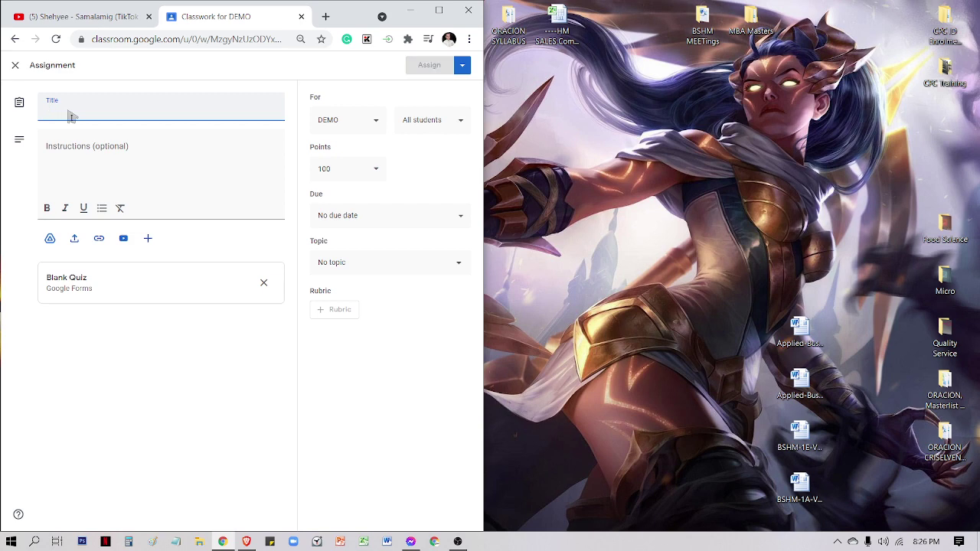
{"action": "type", "text": "ATTENDANCE"}
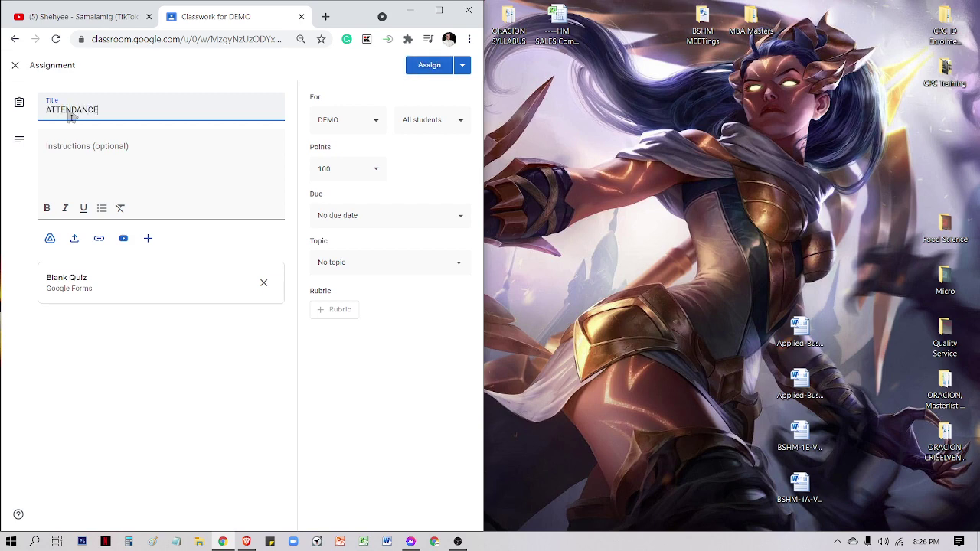
Enter the date "AUG. 29, 2021" as the assignment's instructions, checking the day in the due-date calendar.
{"action": "left_click", "coordinate": [67, 153]}
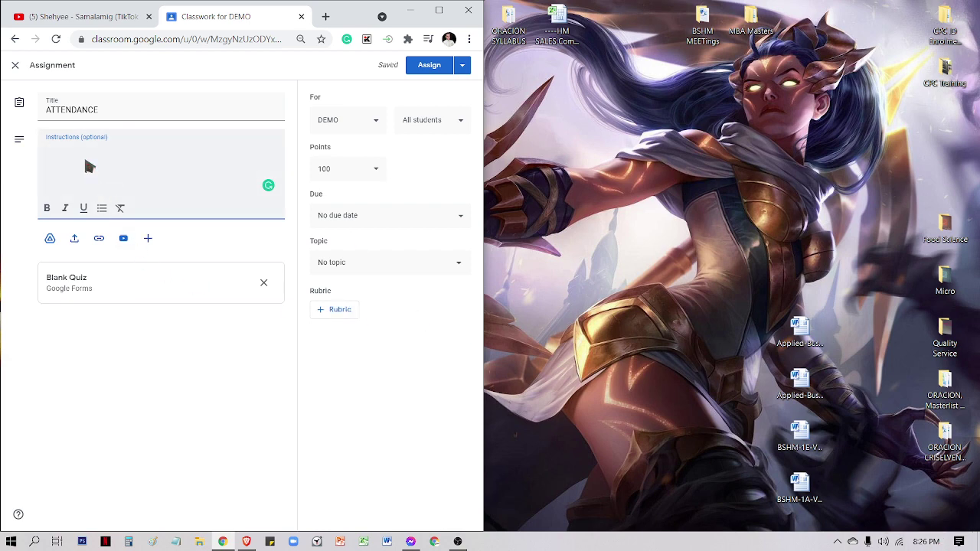
{"action": "type", "text": "AUG 9, 2021"}
{"action": "left_click", "coordinate": [62, 153]}
{"action": "type", "text": "."}
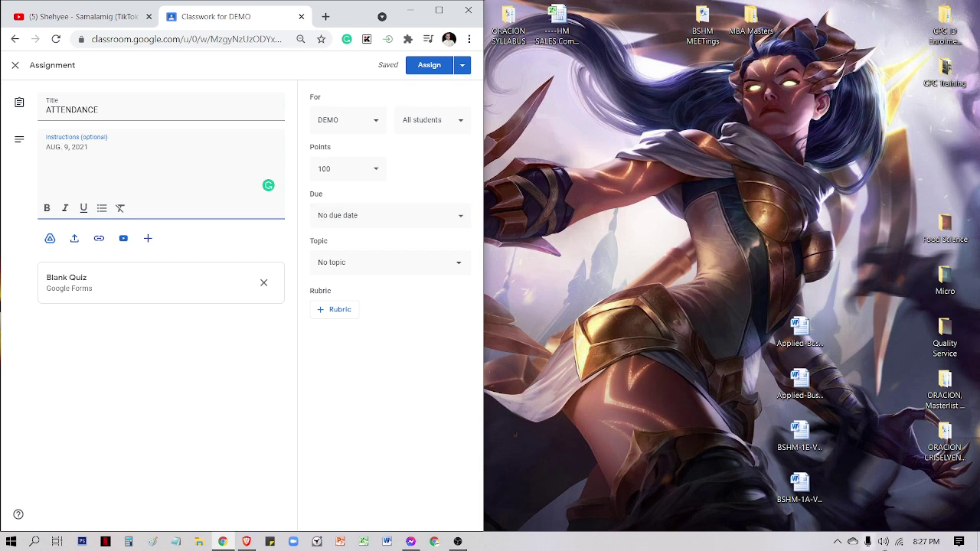
{"action": "mouse_move", "coordinate": [918, 546]}
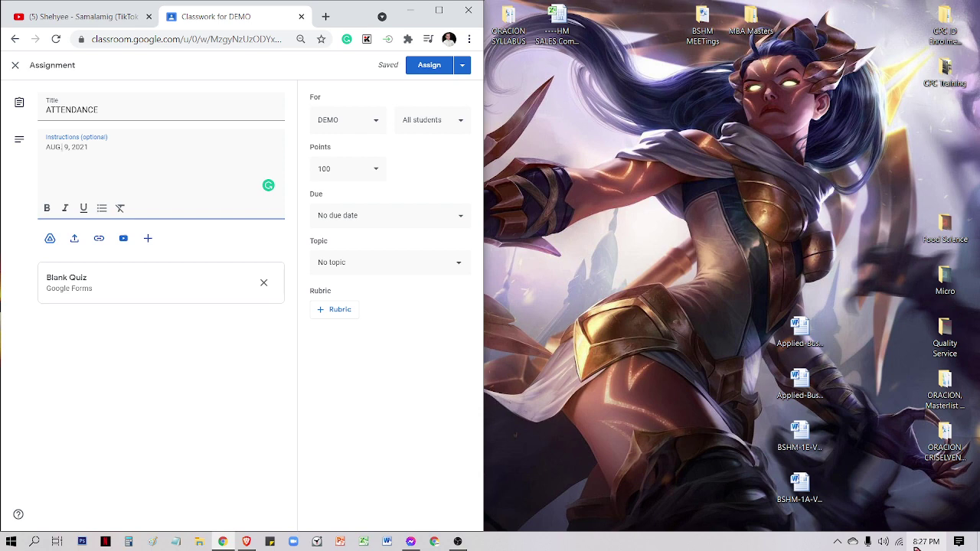
{"action": "left_click", "coordinate": [360, 216]}
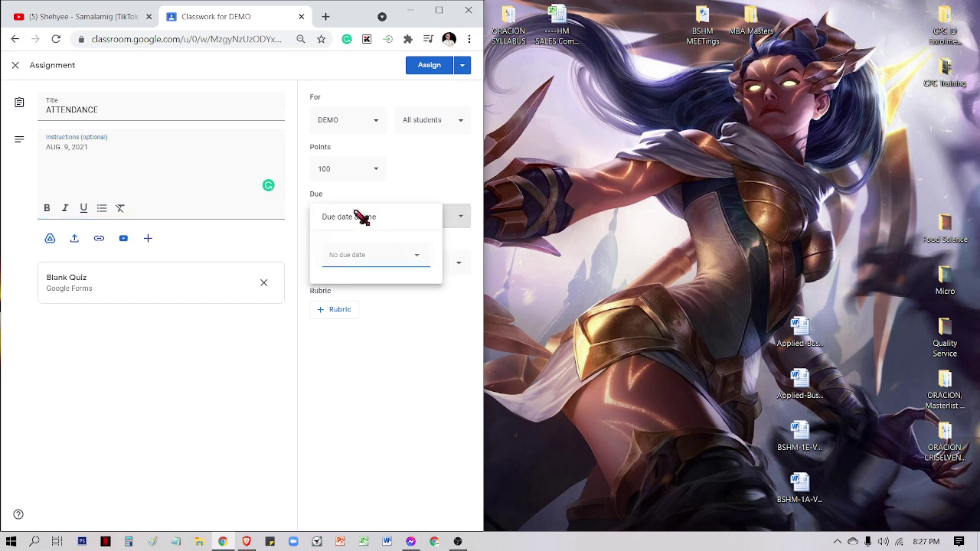
{"action": "left_click", "coordinate": [371, 265]}
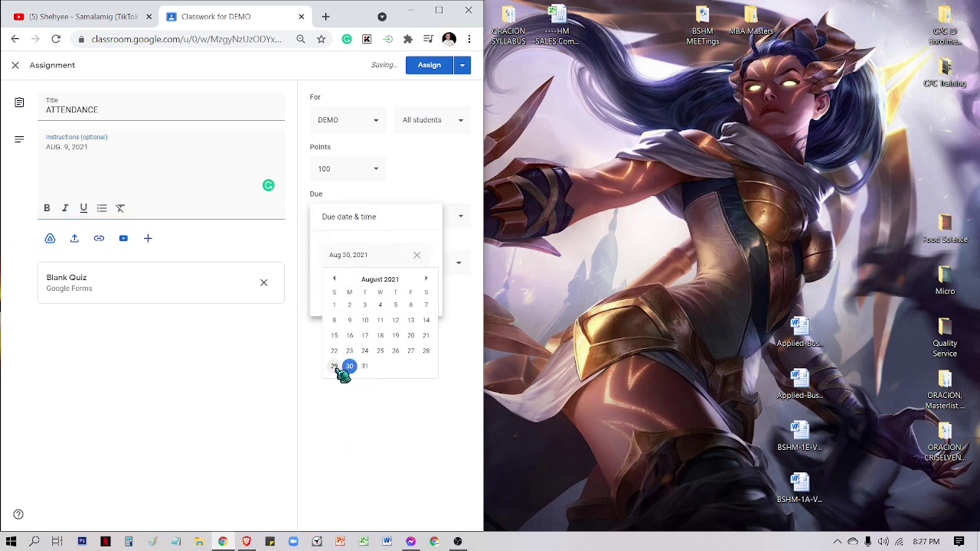
{"action": "left_click", "coordinate": [68, 152]}
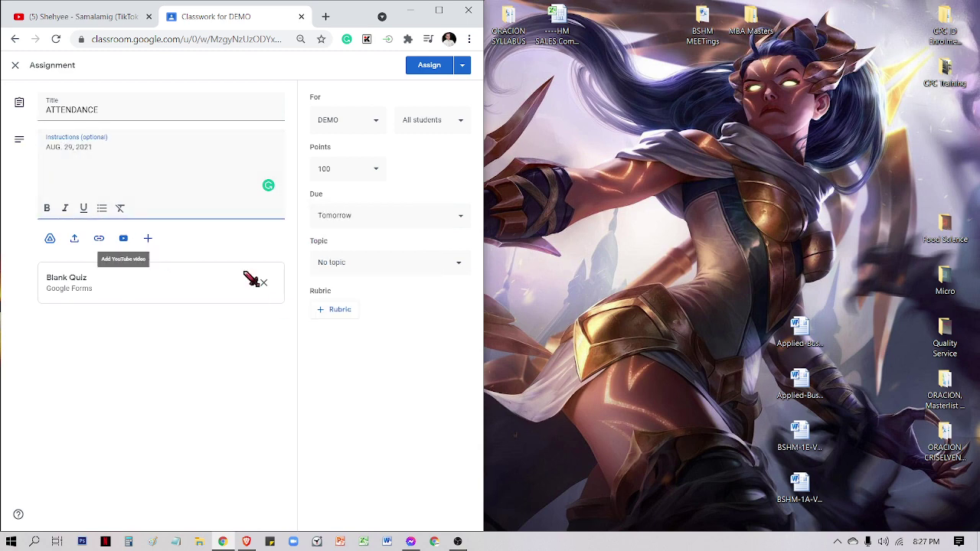
Set the assignment's due date to Aug 29, 2021 and its due time to 8:33 PM.
{"action": "left_click", "coordinate": [371, 216]}
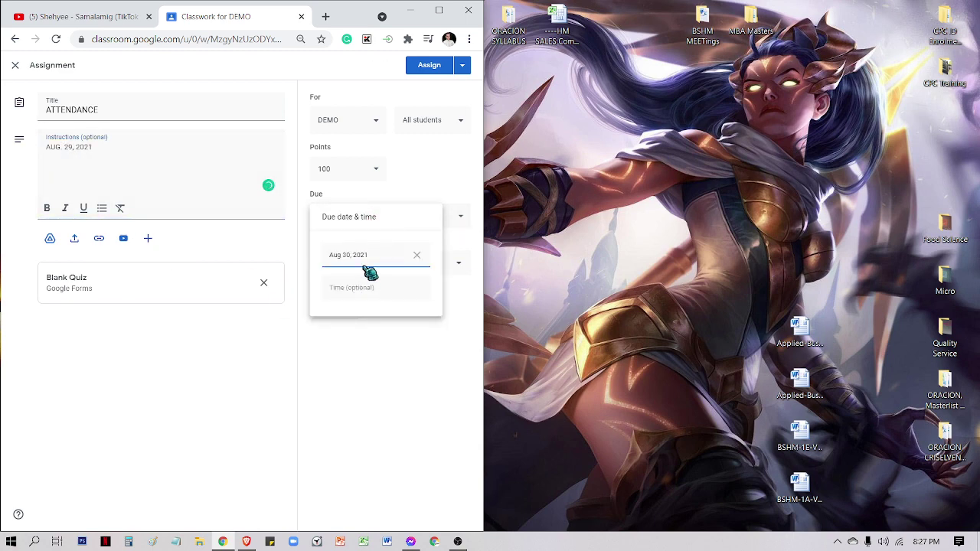
{"action": "left_click", "coordinate": [367, 268]}
{"action": "left_click", "coordinate": [337, 366]}
{"action": "left_click", "coordinate": [380, 290]}
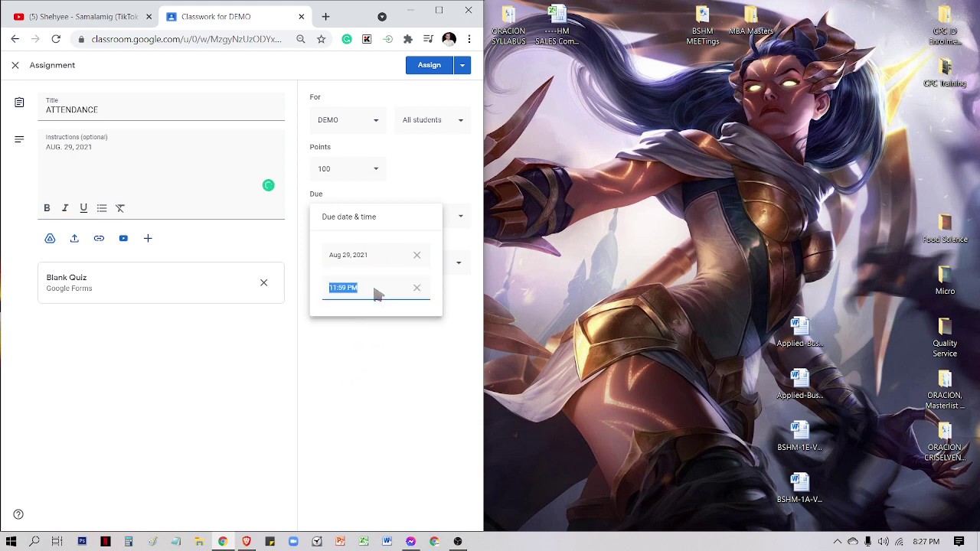
{"action": "type", "text": "8"}
{"action": "left_click", "coordinate": [387, 363]}
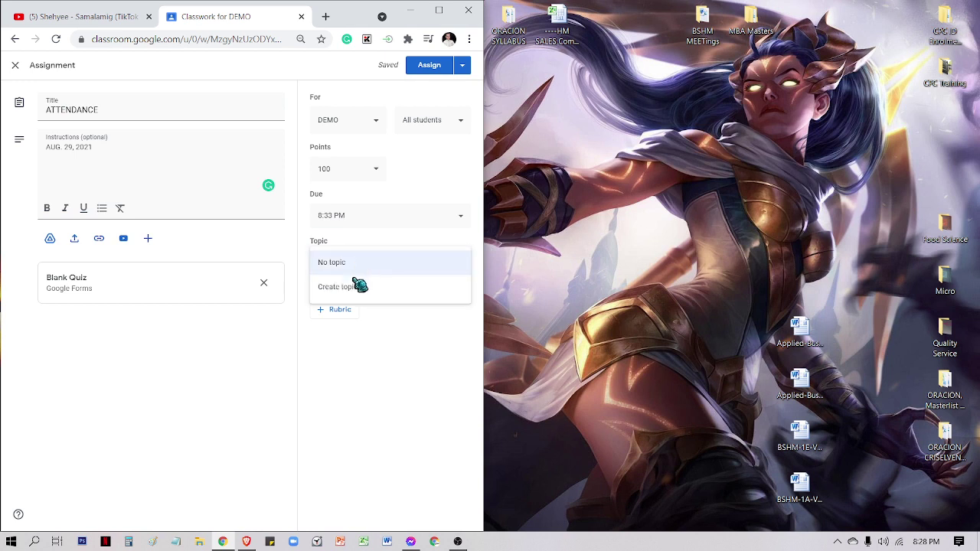
Create the topic ATTENDANCE for the assignment and assign it to all students.
{"action": "left_click", "coordinate": [362, 265]}
{"action": "left_click", "coordinate": [358, 288]}
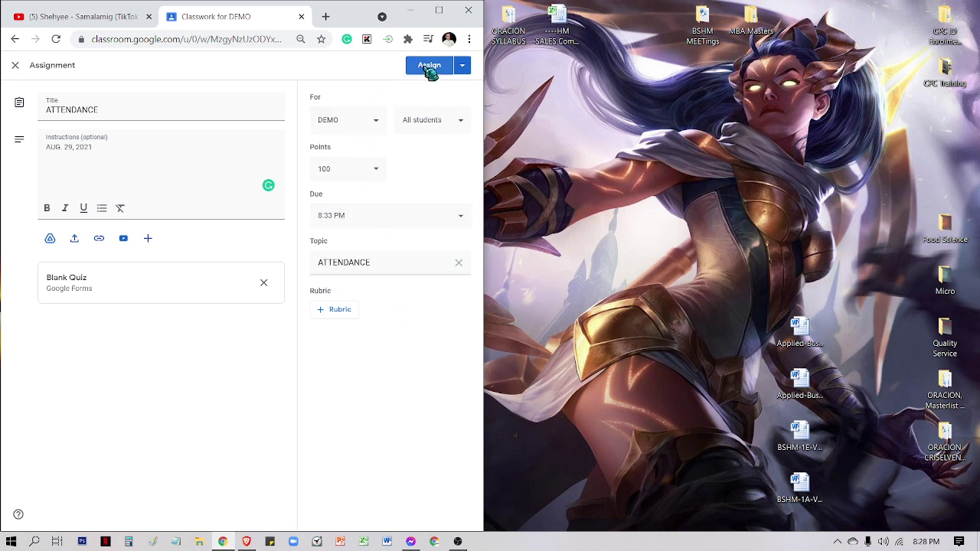
{"action": "left_click", "coordinate": [431, 68]}
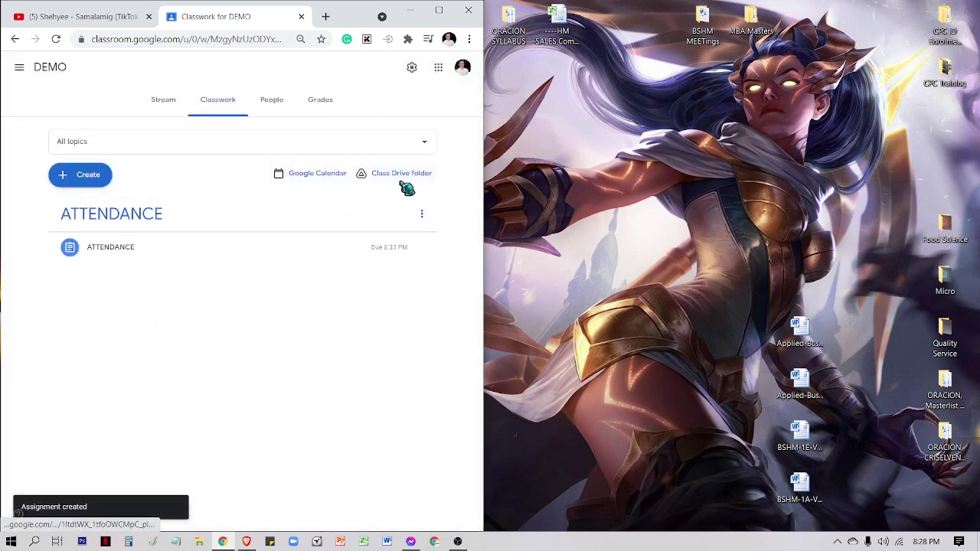
Edit the posted ATTENDANCE assignment to remove the Blank Quiz attachment and save the change.
{"action": "left_click", "coordinate": [422, 215]}
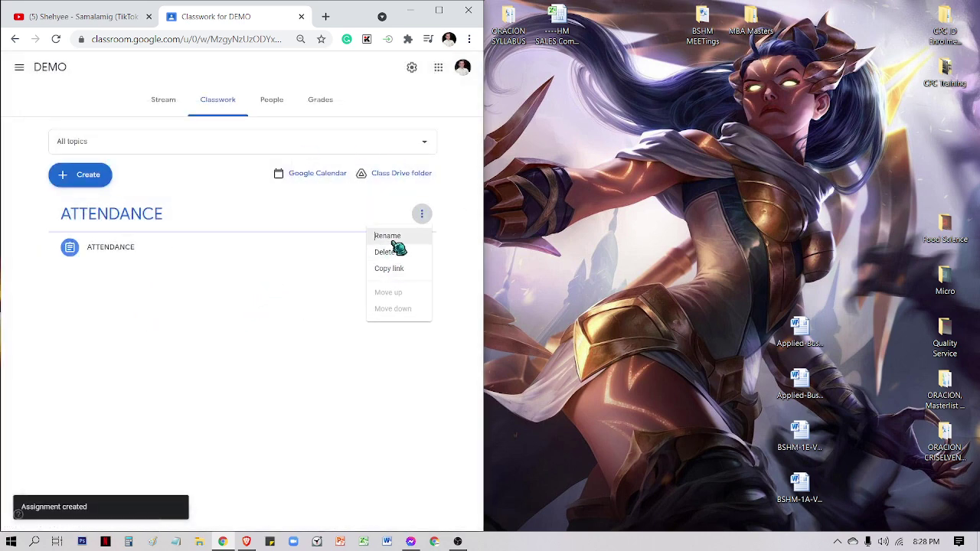
{"action": "left_click", "coordinate": [463, 277]}
{"action": "left_click", "coordinate": [138, 254]}
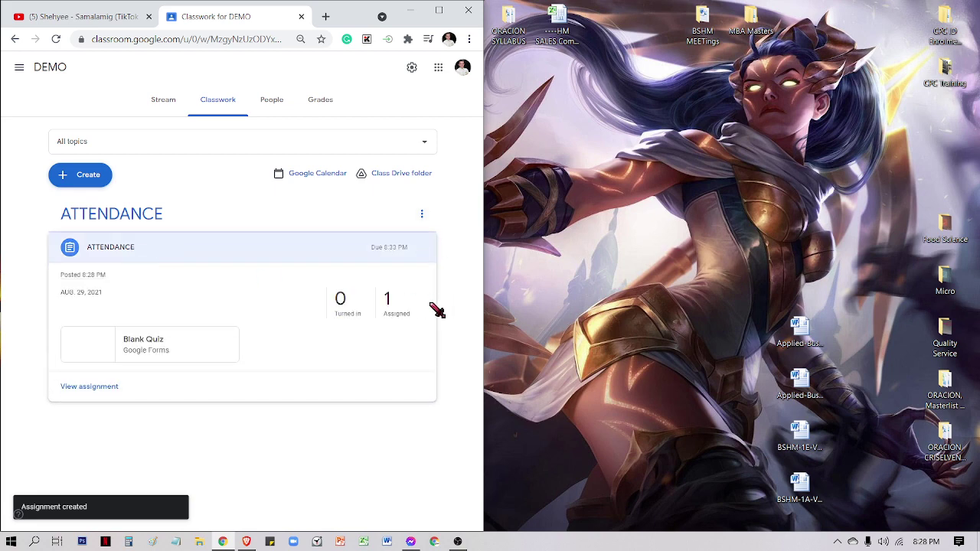
{"action": "left_click", "coordinate": [422, 249]}
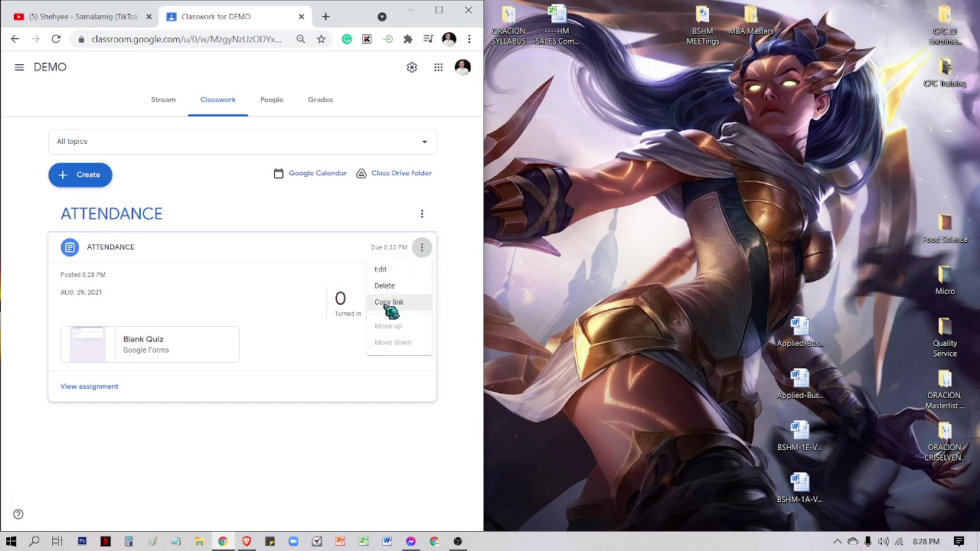
{"action": "left_click", "coordinate": [397, 270]}
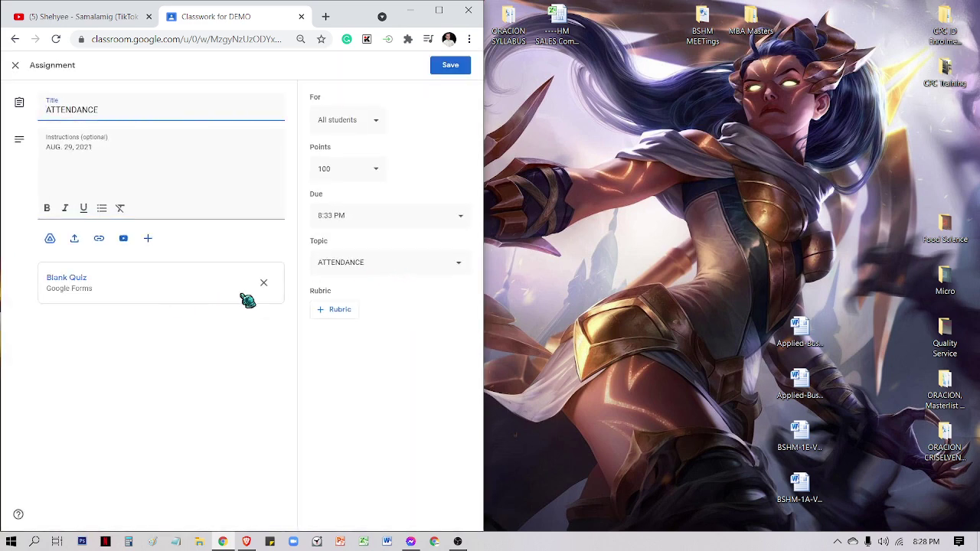
{"action": "left_click", "coordinate": [264, 283]}
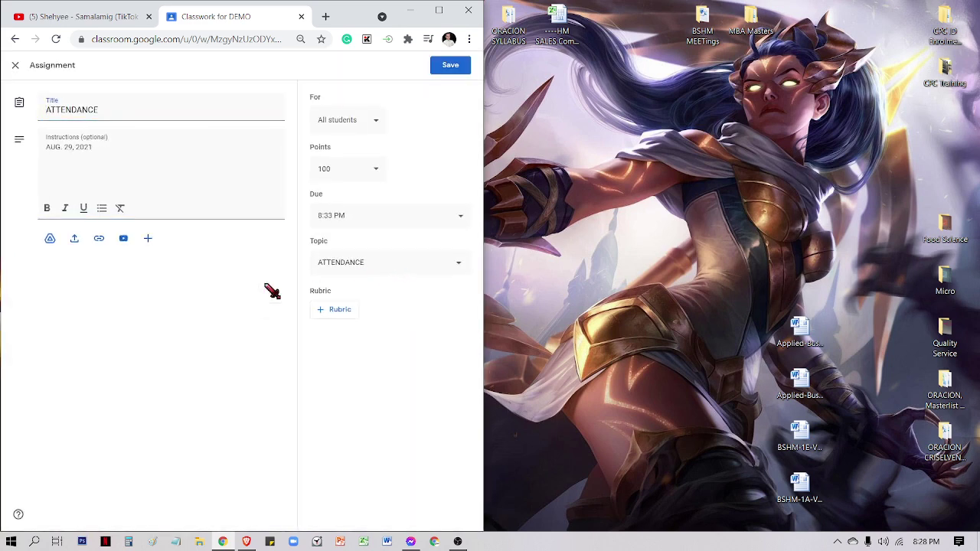
{"action": "left_click", "coordinate": [461, 68]}
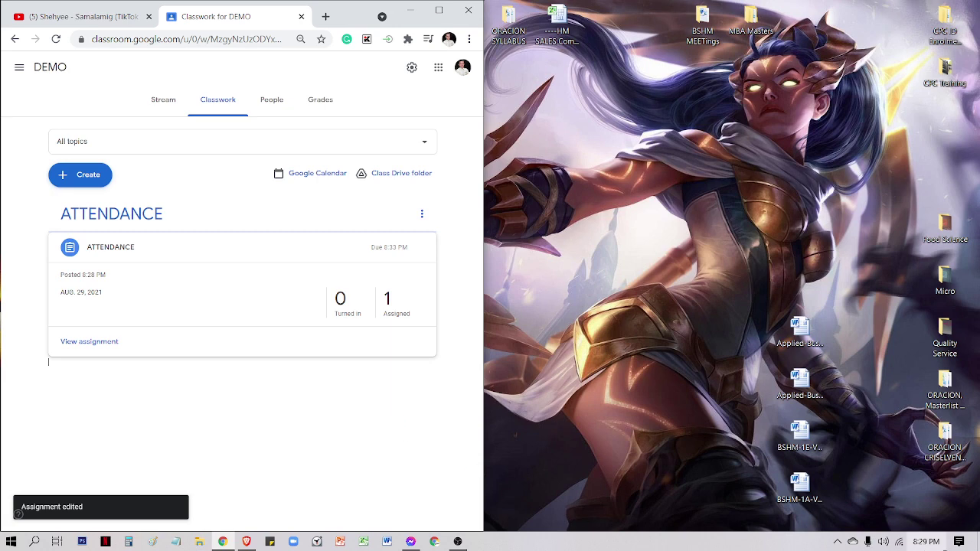
{"action": "mouse_move", "coordinate": [927, 541]}
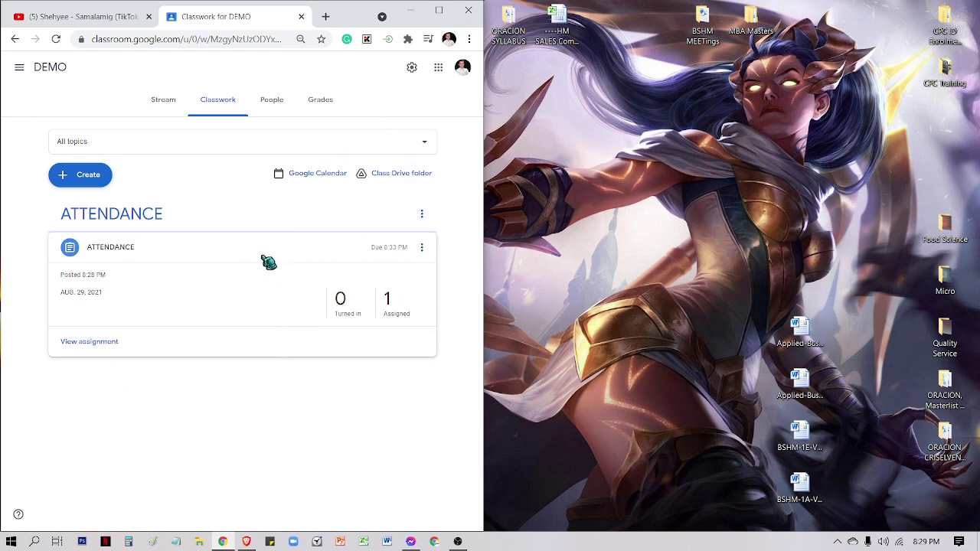
Check the DEMO class's list of teachers and students, and return to its classwork.
{"action": "left_click", "coordinate": [277, 109]}
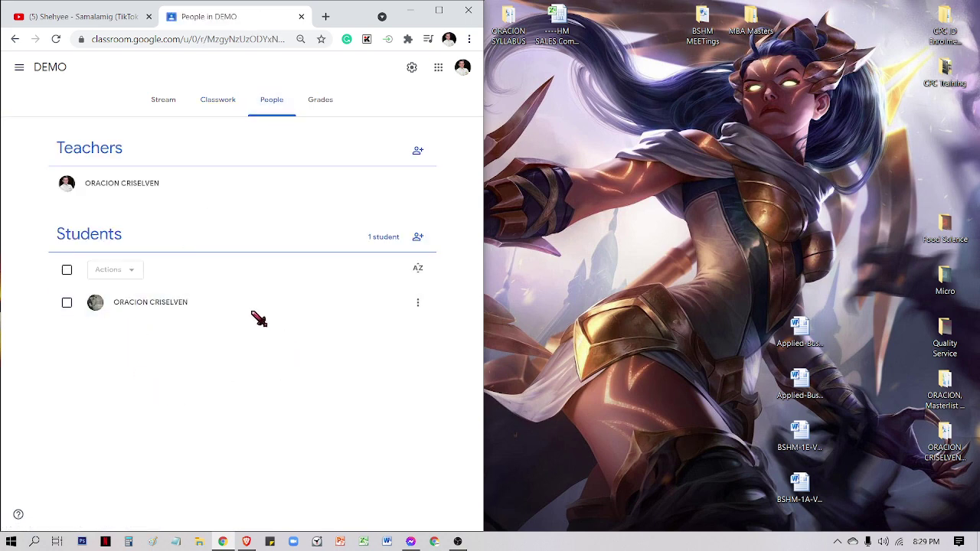
{"action": "left_click", "coordinate": [225, 103]}
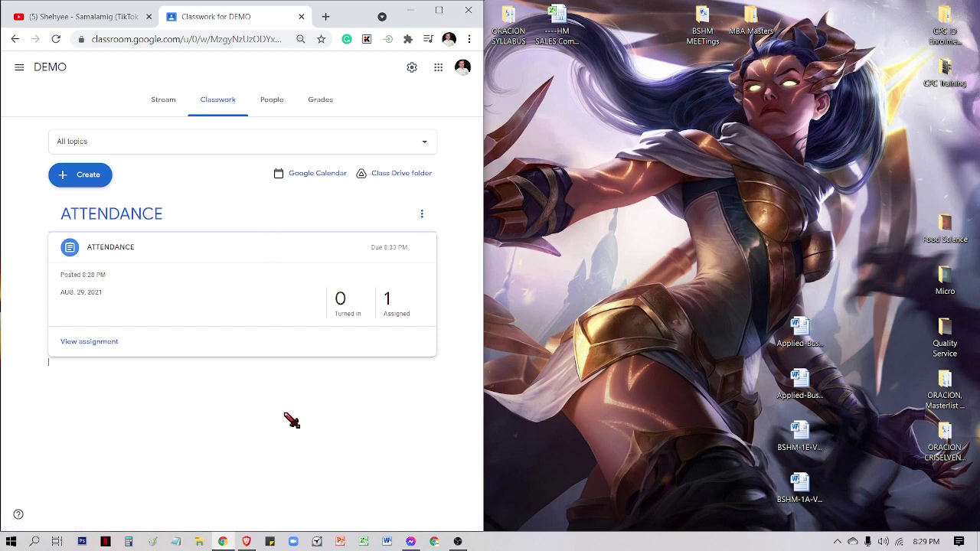
{"action": "left_click", "coordinate": [412, 11]}
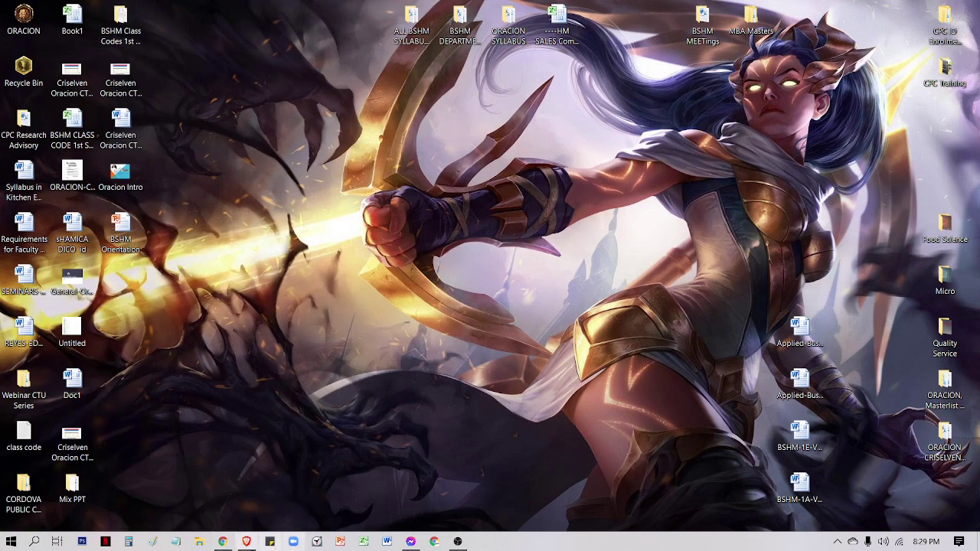
{"action": "left_click", "coordinate": [222, 542]}
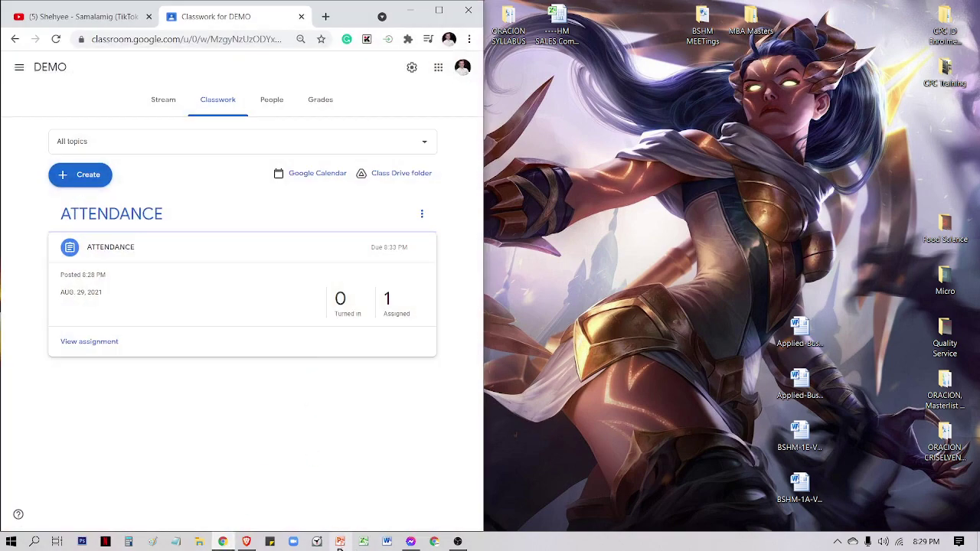
Switch to the student's Brave window, widen it and show the updated DEMO stream.
{"action": "left_click", "coordinate": [246, 541]}
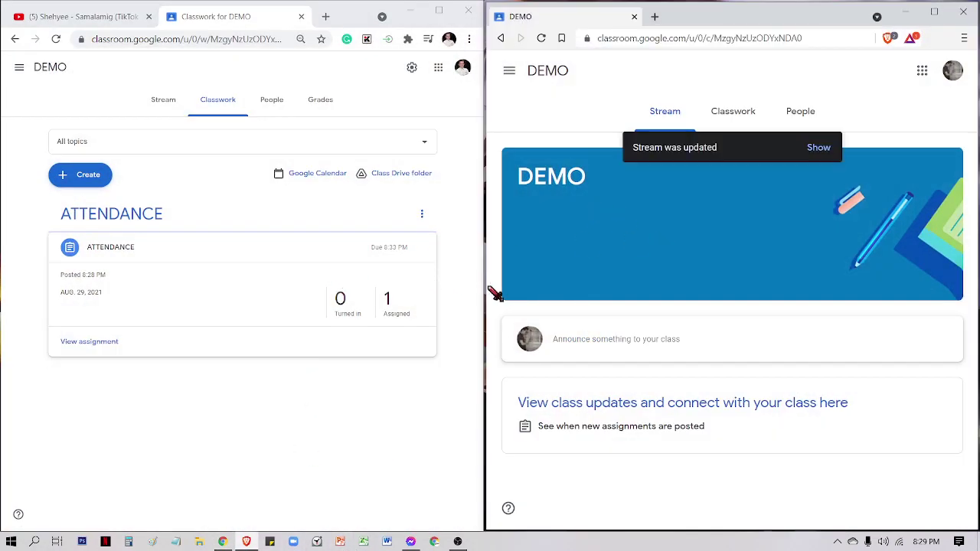
{"action": "left_click_drag", "start_coordinate": [482, 294], "coordinate": [273, 300]}
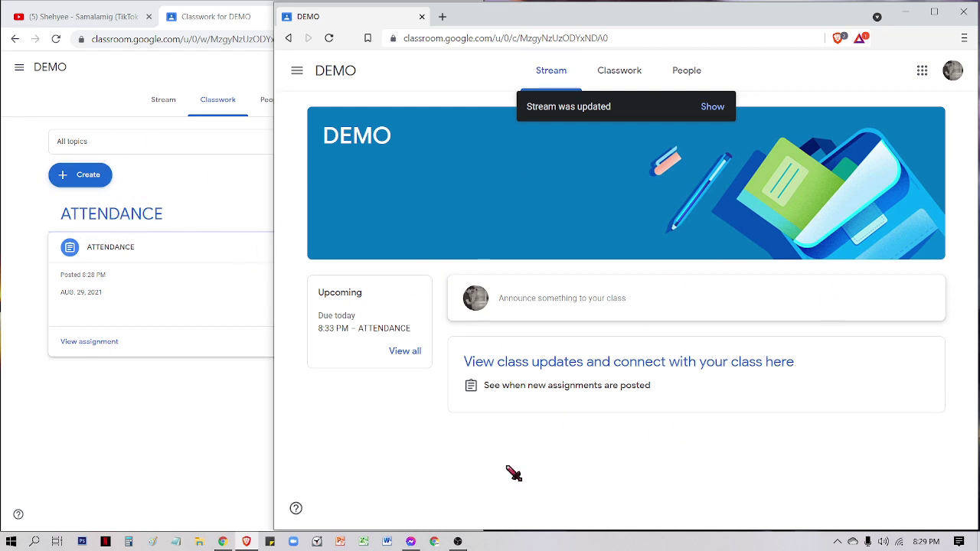
{"action": "left_click", "coordinate": [712, 108]}
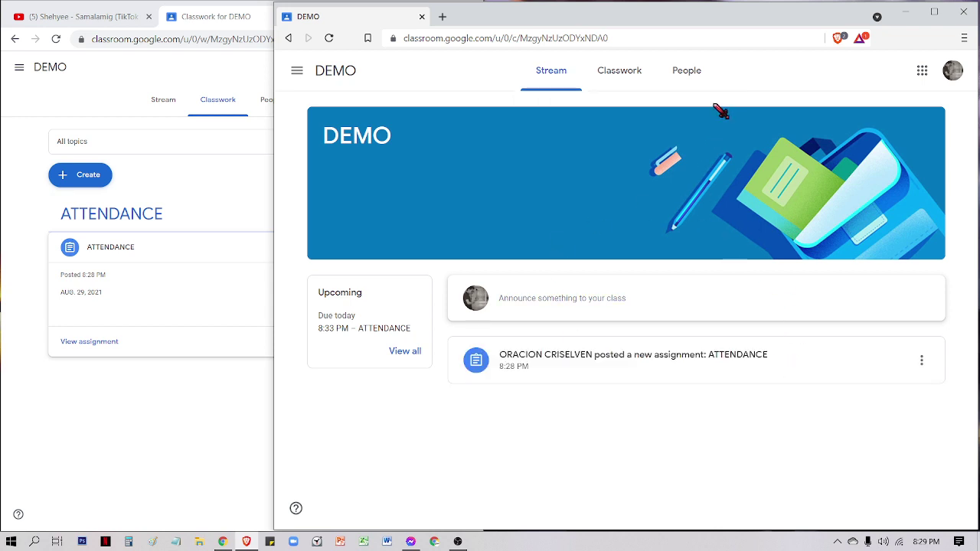
View the student's classwork, open the ATTENDANCE assignment from the DEMO card in the class overview and dismiss the introductory tips.
{"action": "left_click", "coordinate": [621, 70]}
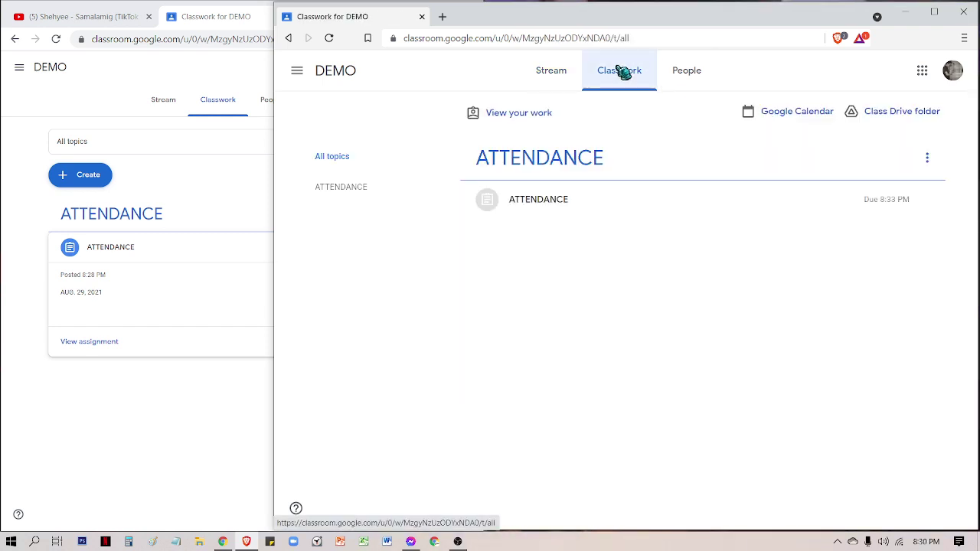
{"action": "left_click", "coordinate": [297, 71]}
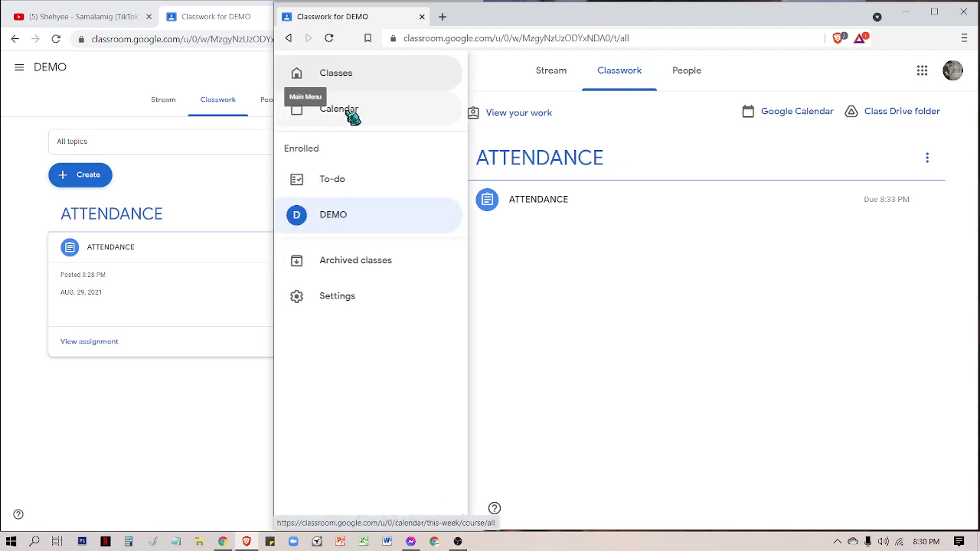
{"action": "left_click", "coordinate": [368, 81]}
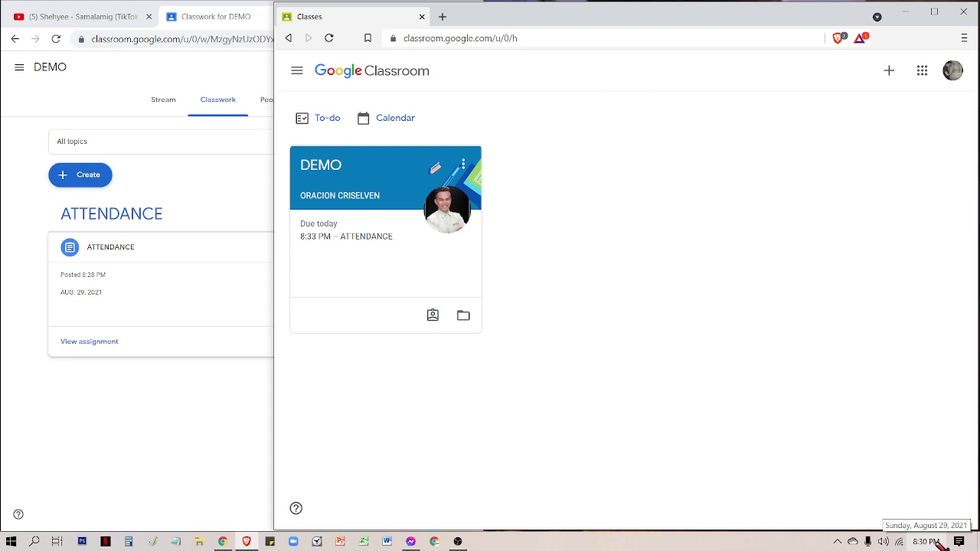
{"action": "left_click", "coordinate": [385, 241]}
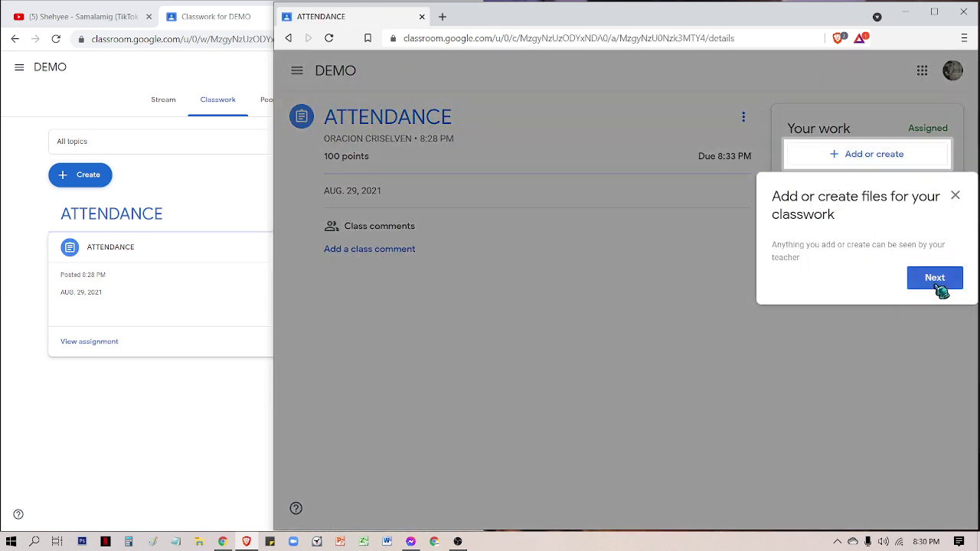
{"action": "left_click", "coordinate": [934, 282]}
{"action": "left_click", "coordinate": [911, 307]}
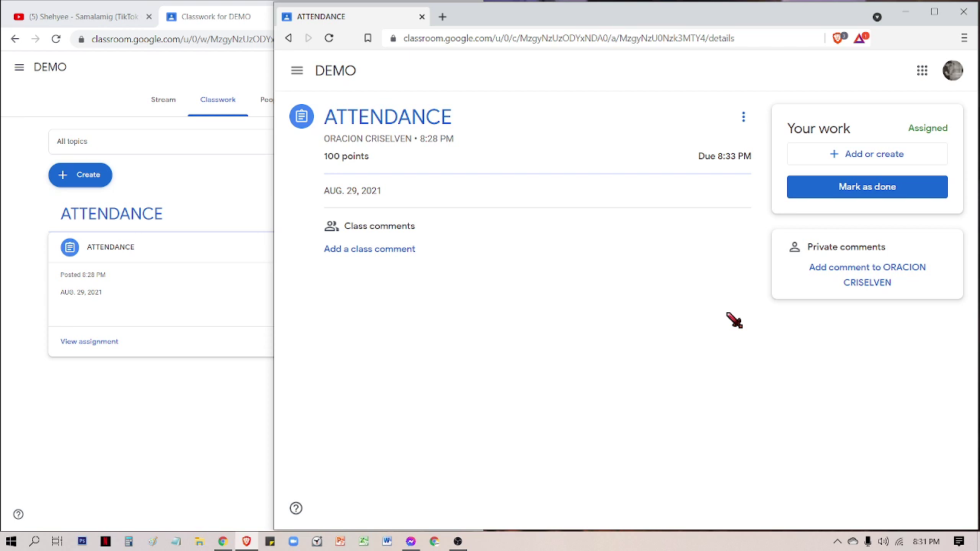
Go back to the class overview and reopen the ATTENDANCE assignment through the DEMO class's classwork.
{"action": "left_click", "coordinate": [300, 72]}
{"action": "left_click", "coordinate": [341, 87]}
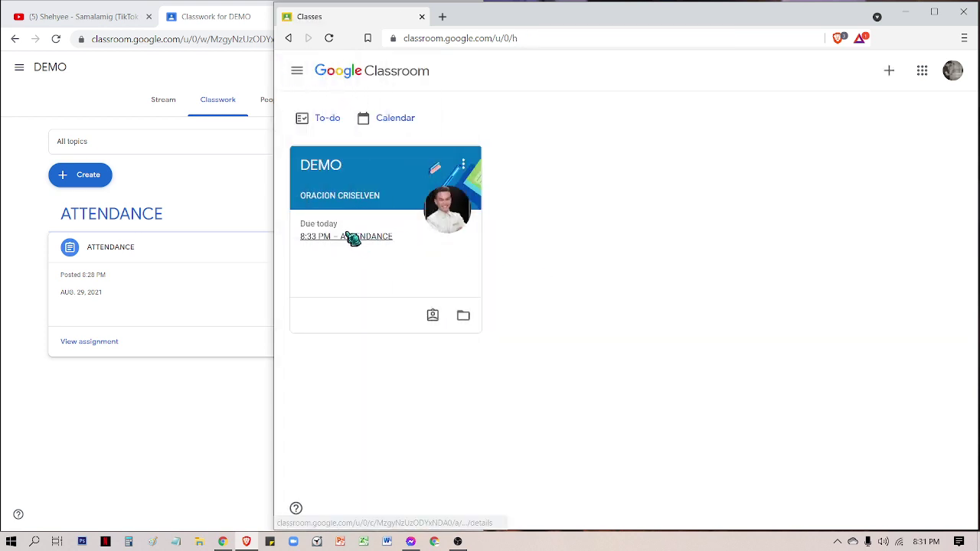
{"action": "left_click", "coordinate": [333, 169]}
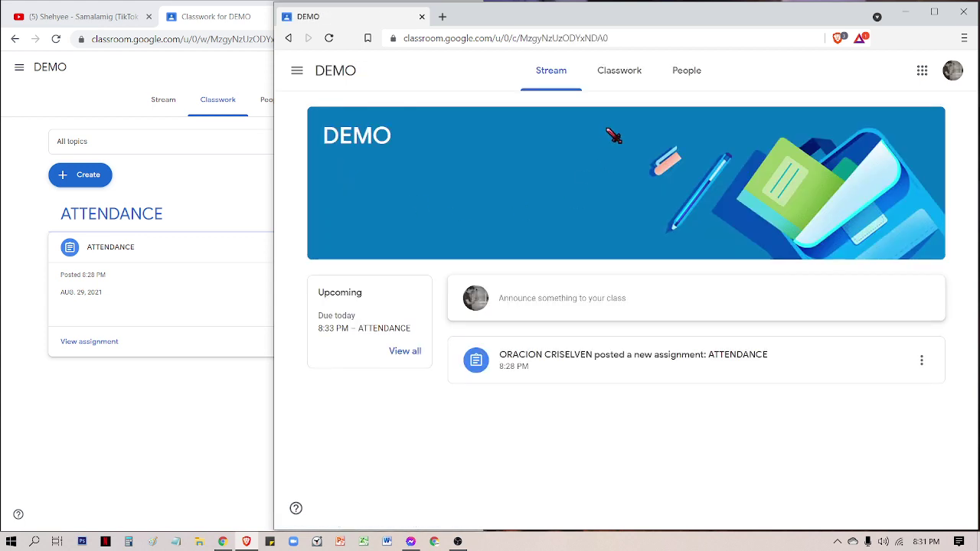
{"action": "left_click", "coordinate": [621, 76]}
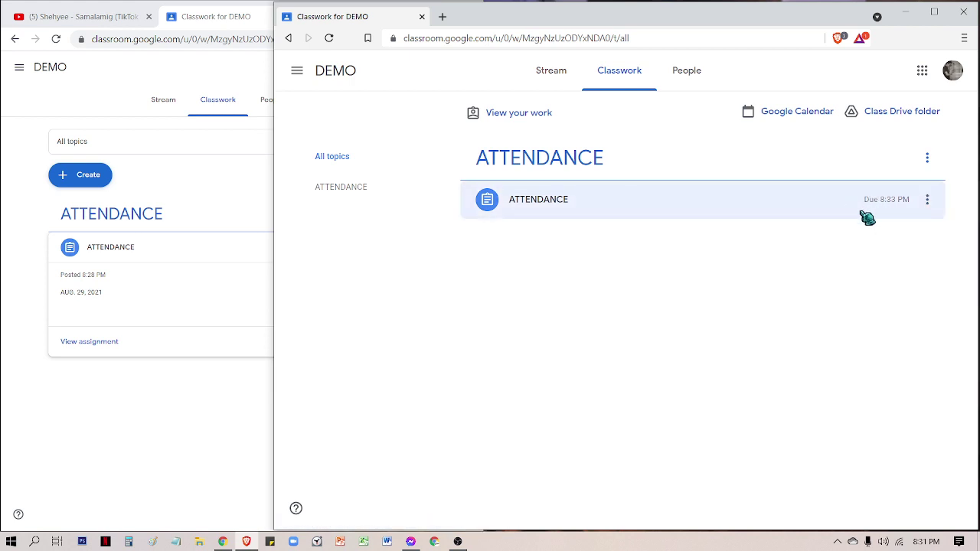
{"action": "left_click", "coordinate": [539, 203]}
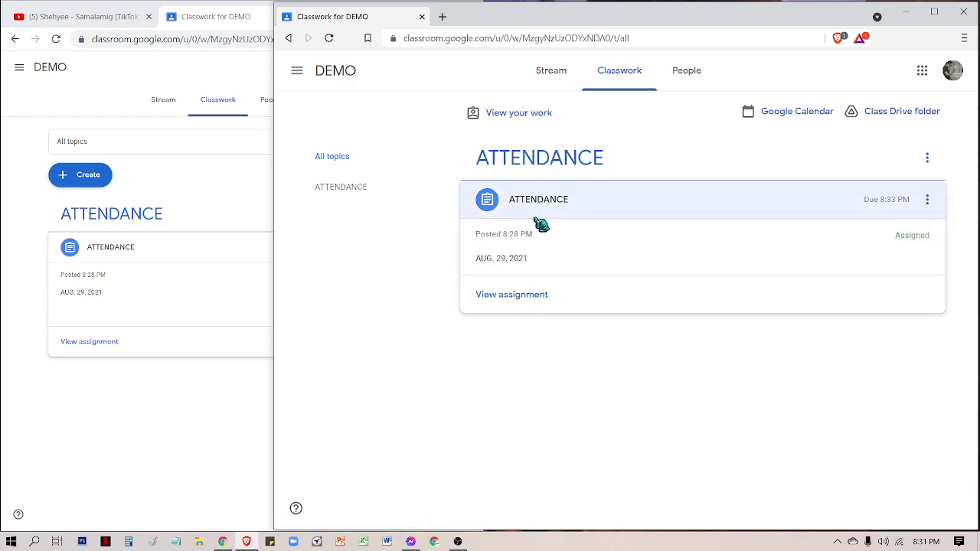
{"action": "left_click", "coordinate": [528, 207]}
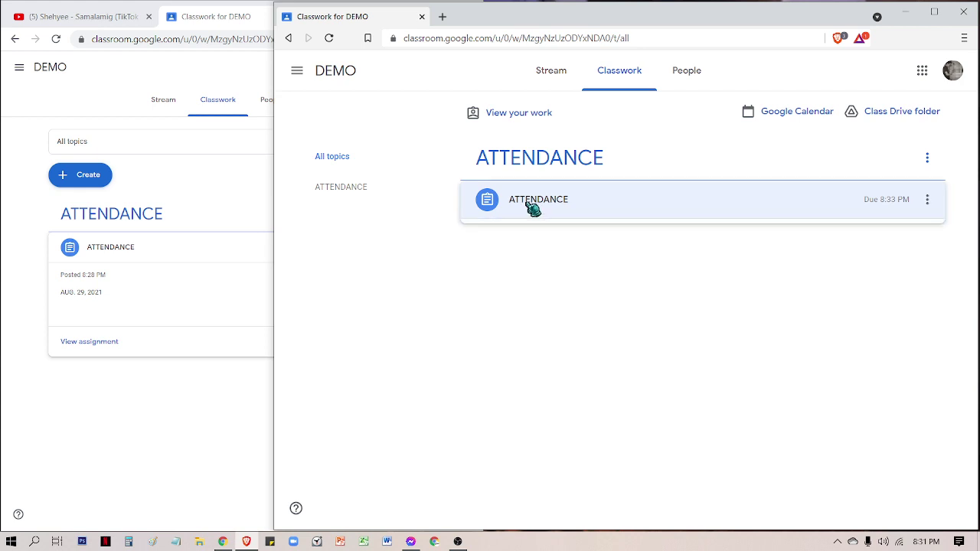
{"action": "left_click", "coordinate": [531, 207]}
{"action": "left_click", "coordinate": [521, 301]}
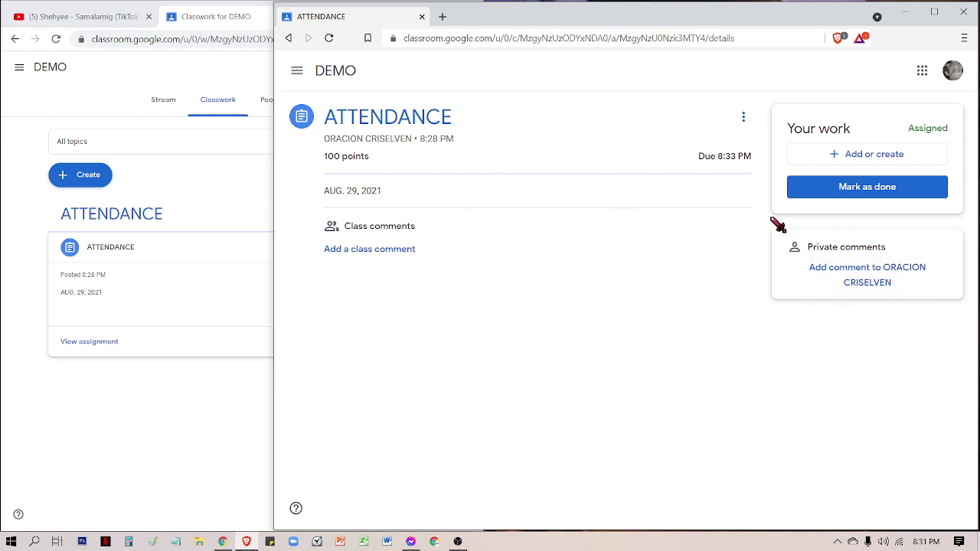
Send the teacher the private comment "PRESENT" and mark the ATTENDANCE assignment as done.
{"action": "left_click", "coordinate": [854, 282]}
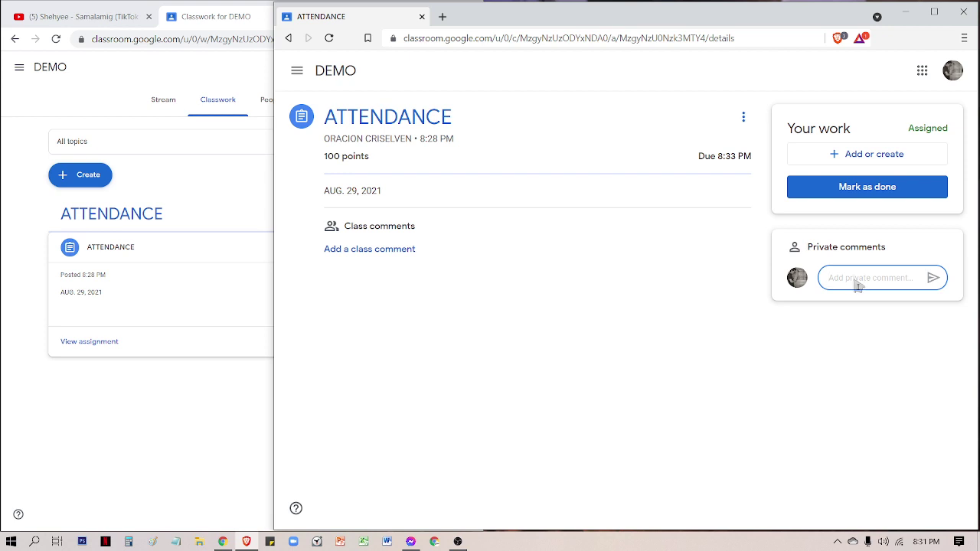
{"action": "type", "text": "PRESENT"}
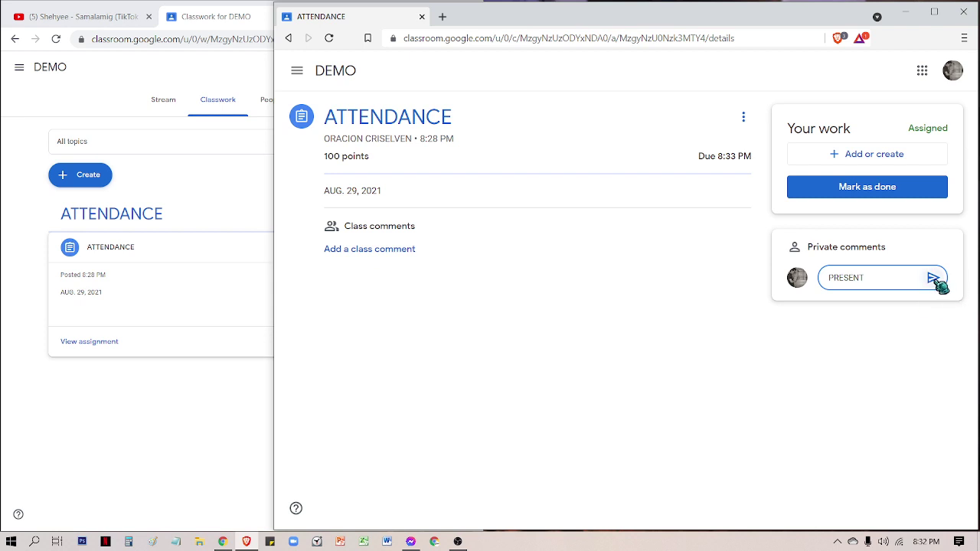
{"action": "left_click", "coordinate": [935, 279]}
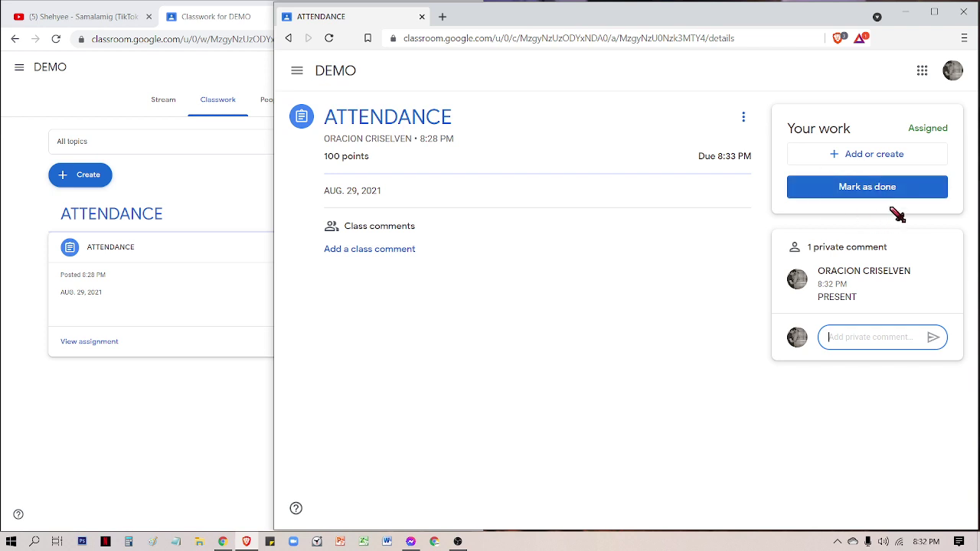
{"action": "left_click", "coordinate": [886, 194]}
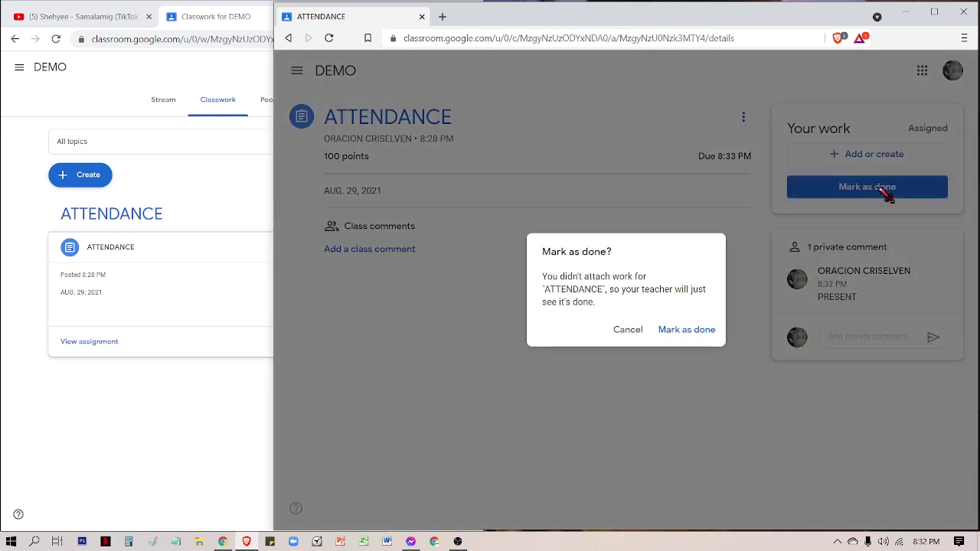
{"action": "left_click", "coordinate": [705, 334]}
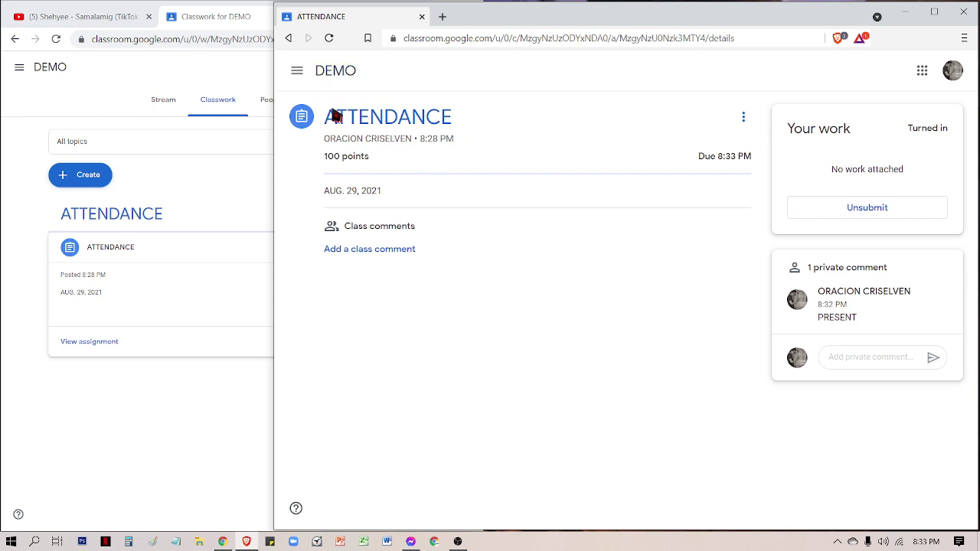
Check the student's class overview, DEMO stream and classwork for the status of the ATTENDANCE assignment.
{"action": "left_click", "coordinate": [298, 71]}
{"action": "left_click", "coordinate": [331, 75]}
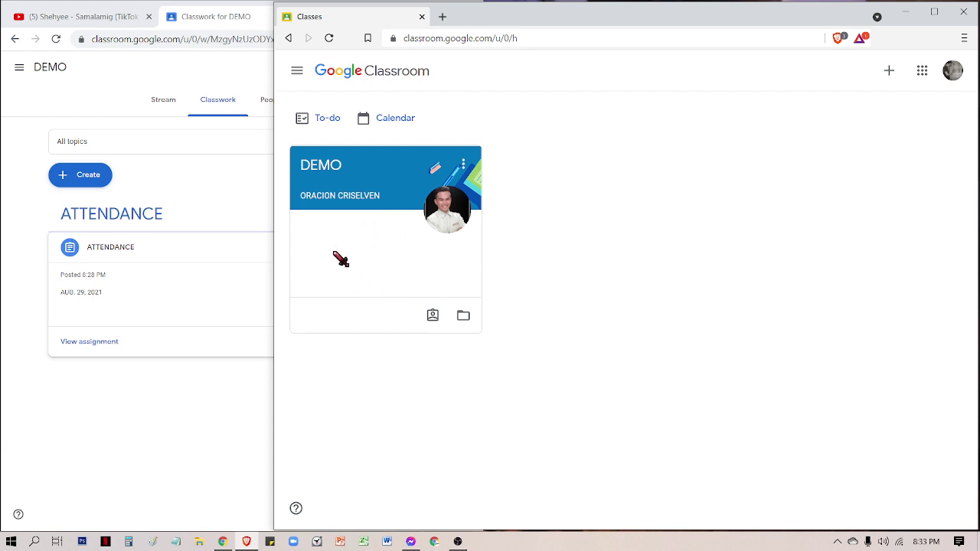
{"action": "left_click", "coordinate": [325, 173]}
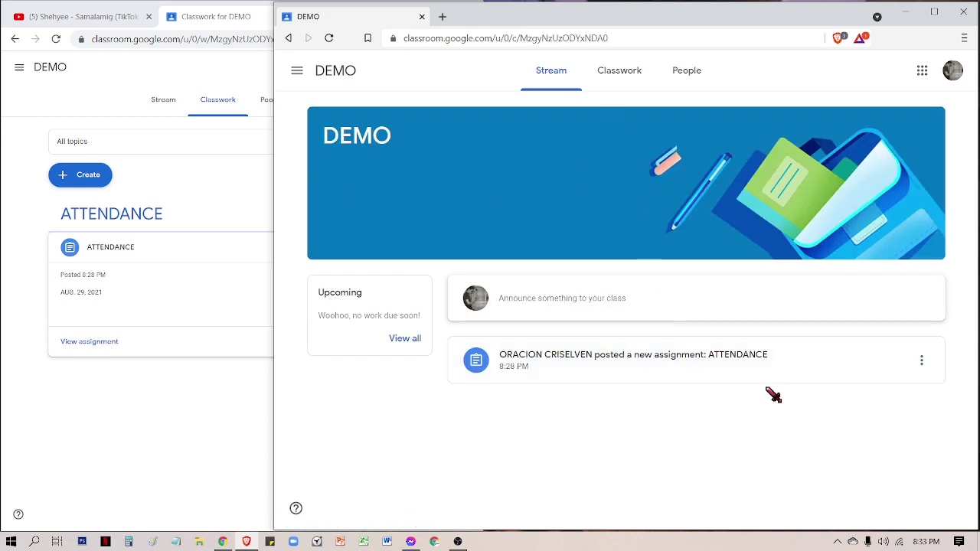
{"action": "left_click", "coordinate": [627, 76]}
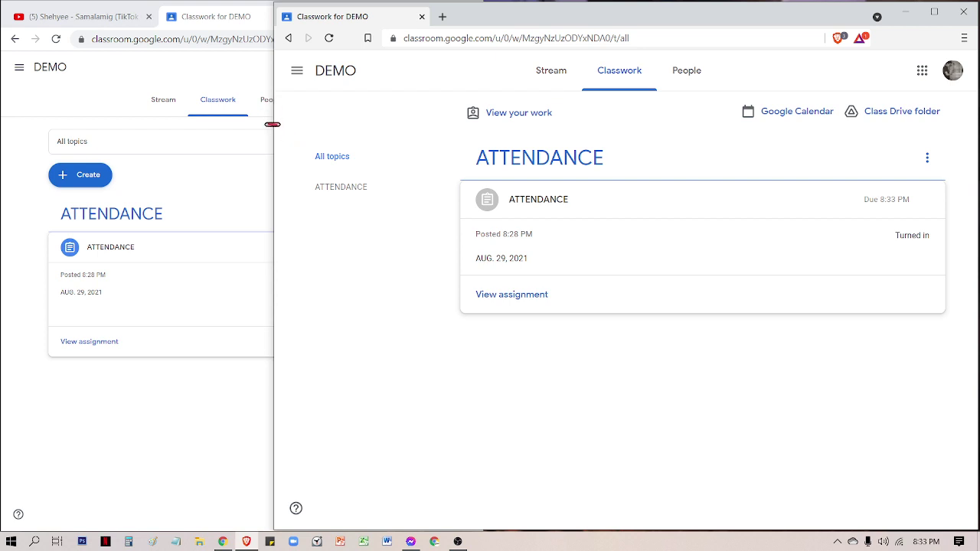
Narrow the student's window to uncover the teacher's class, and open the ATTENDANCE student work from the teacher's stream.
{"action": "left_click_drag", "start_coordinate": [273, 139], "coordinate": [487, 194]}
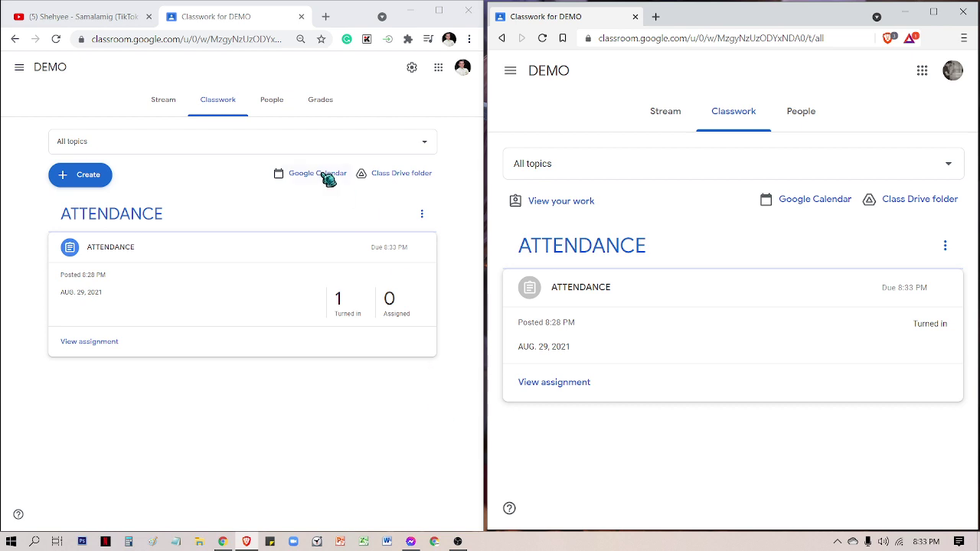
{"action": "left_click", "coordinate": [268, 103]}
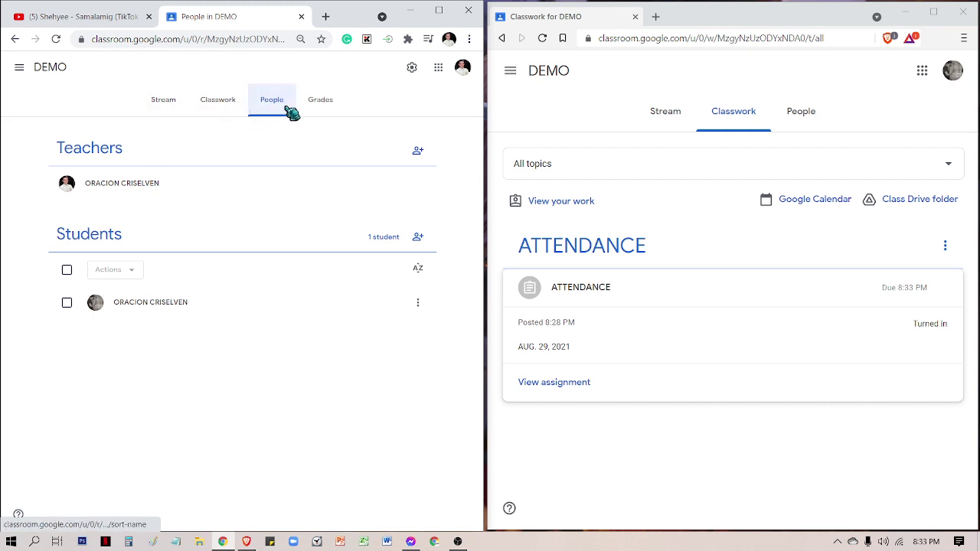
{"action": "left_click", "coordinate": [170, 106]}
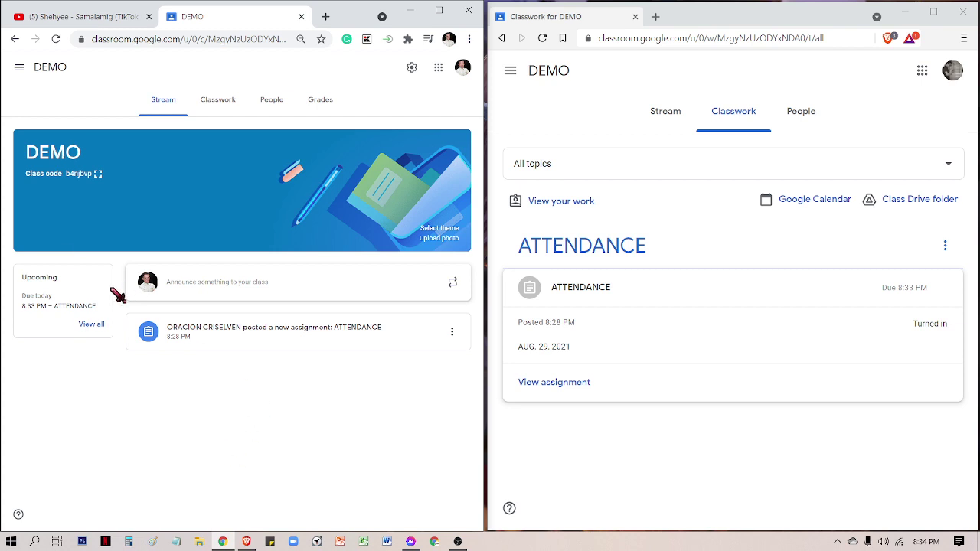
{"action": "left_click", "coordinate": [256, 344]}
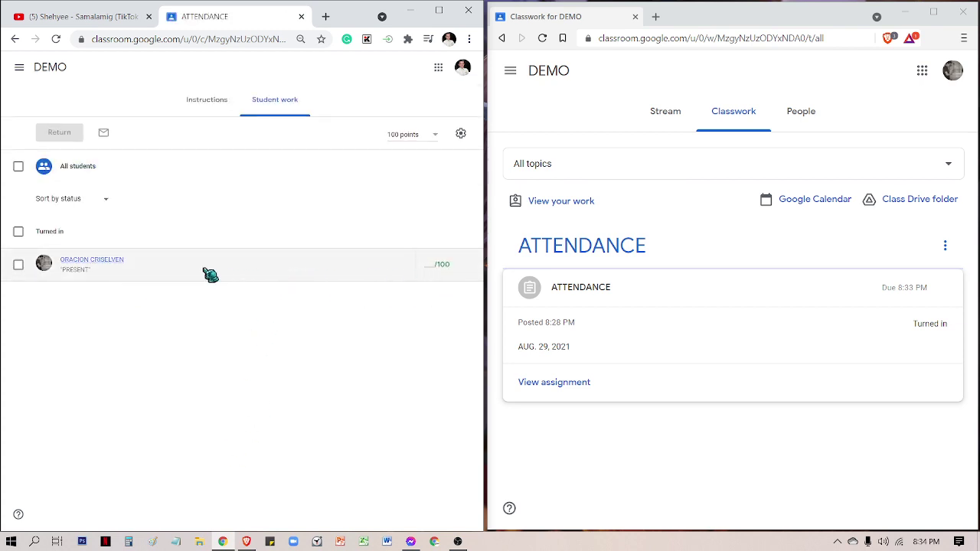
Examine the student's ATTENDANCE submission with its private comment, and return to the student work list.
{"action": "left_click", "coordinate": [444, 265]}
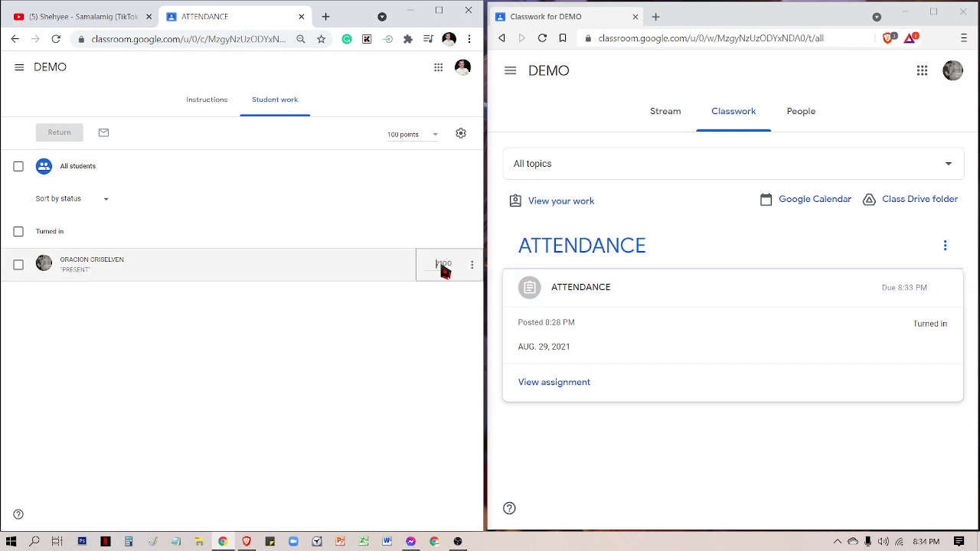
{"action": "left_click", "coordinate": [88, 261]}
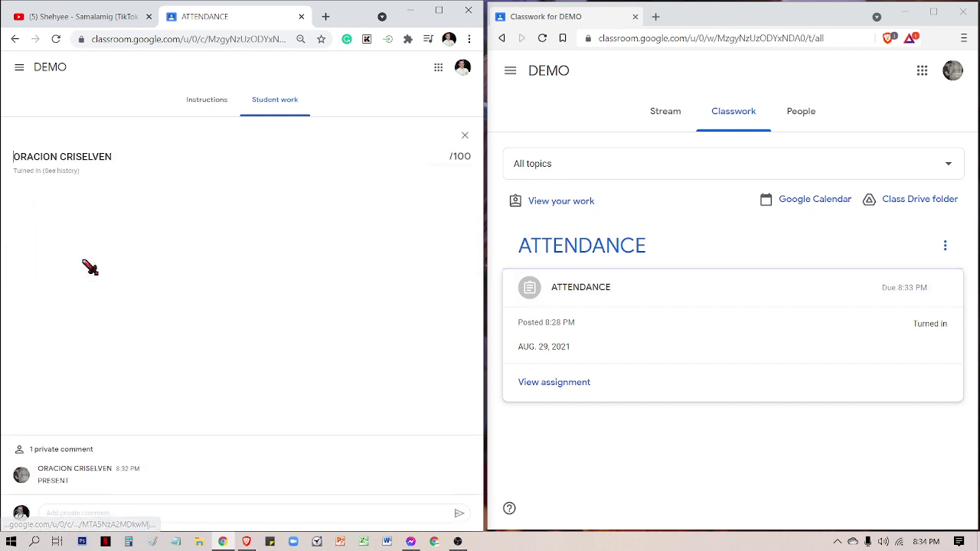
{"action": "left_click", "coordinate": [14, 38]}
Grade the student's turned-in ATTENDANCE work with 100 out of 100 points.
{"action": "left_click", "coordinate": [437, 281]}
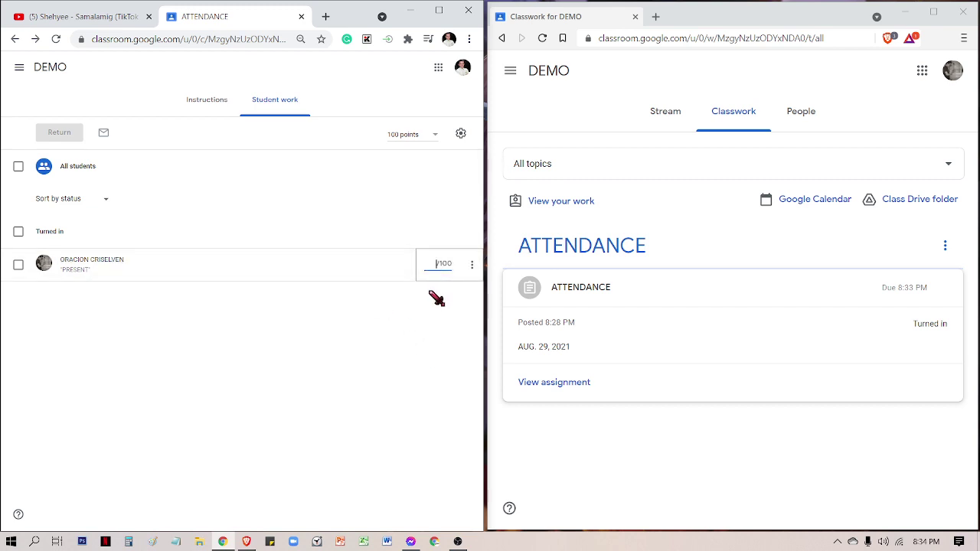
{"action": "type", "text": "100"}
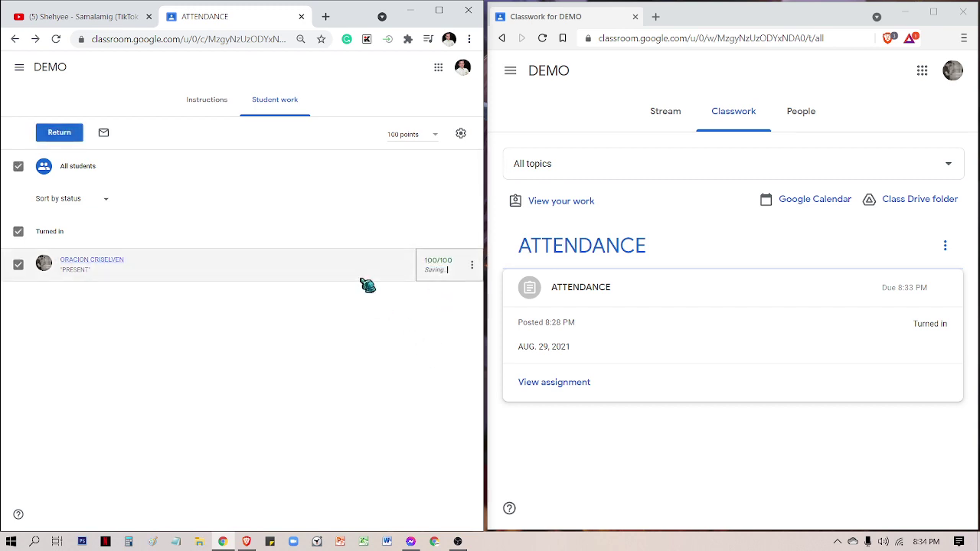
{"action": "left_click", "coordinate": [376, 321]}
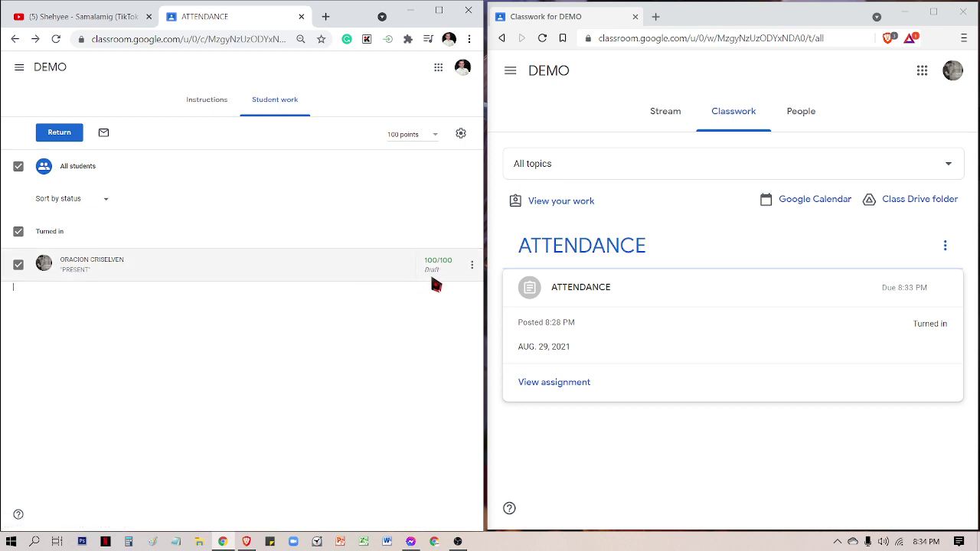
Return the graded ATTENDANCE work to the student without adding a private comment.
{"action": "left_click", "coordinate": [473, 265]}
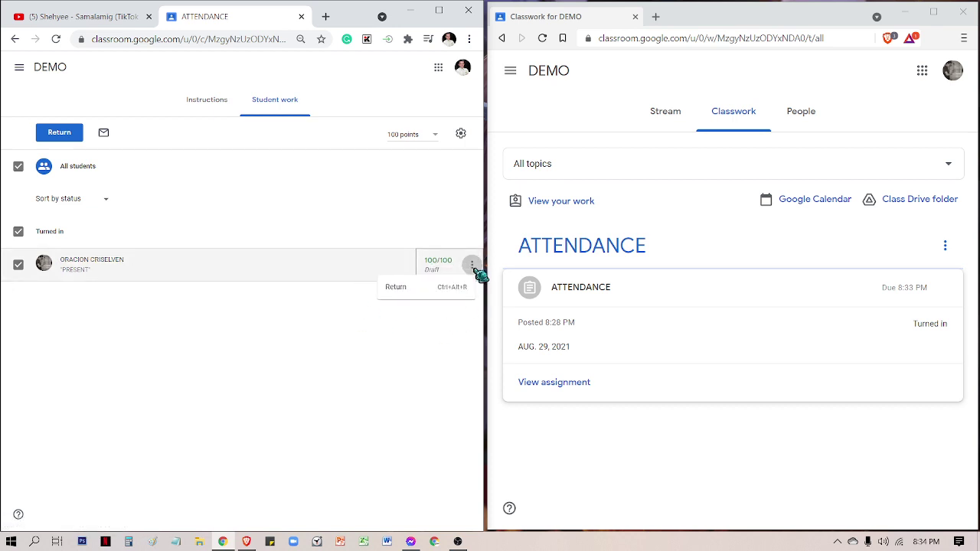
{"action": "left_click", "coordinate": [429, 291]}
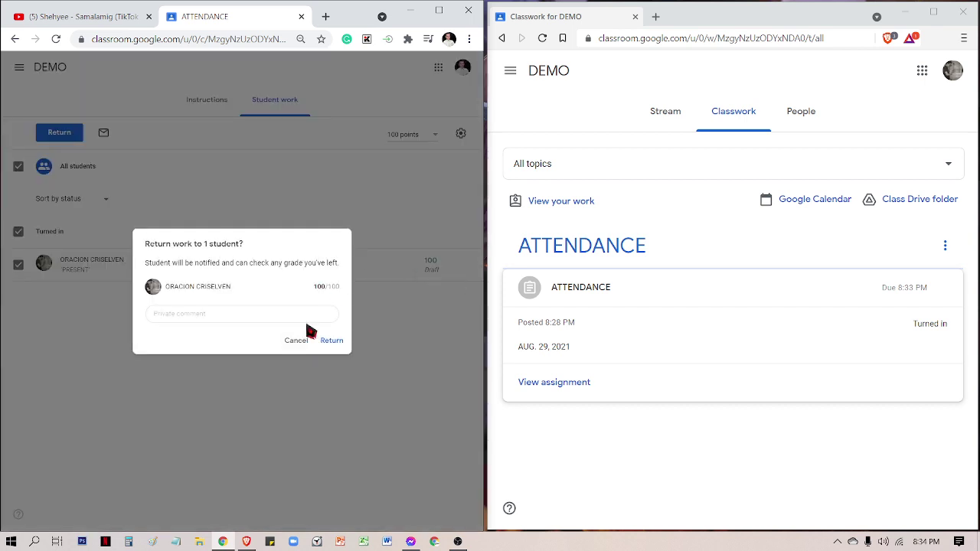
{"action": "left_click", "coordinate": [327, 341]}
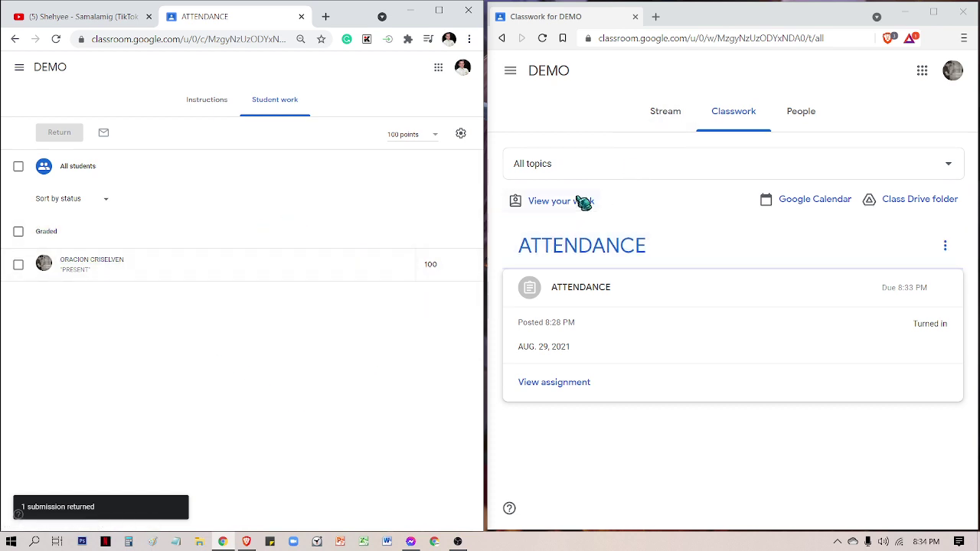
Reopen the student's DEMO classwork from the class overview and view the ATTENDANCE assignment's details to check its status and grade.
{"action": "left_click", "coordinate": [510, 70]}
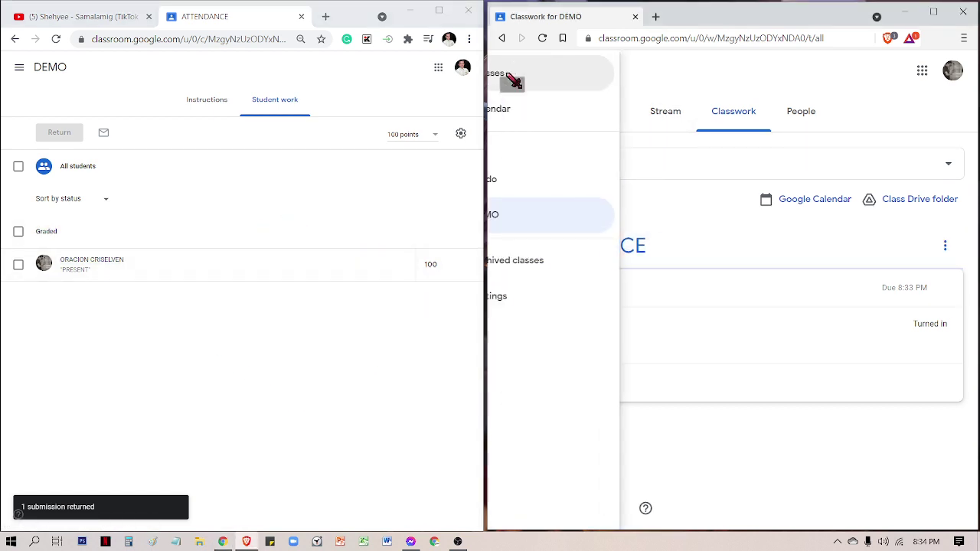
{"action": "left_click", "coordinate": [580, 74]}
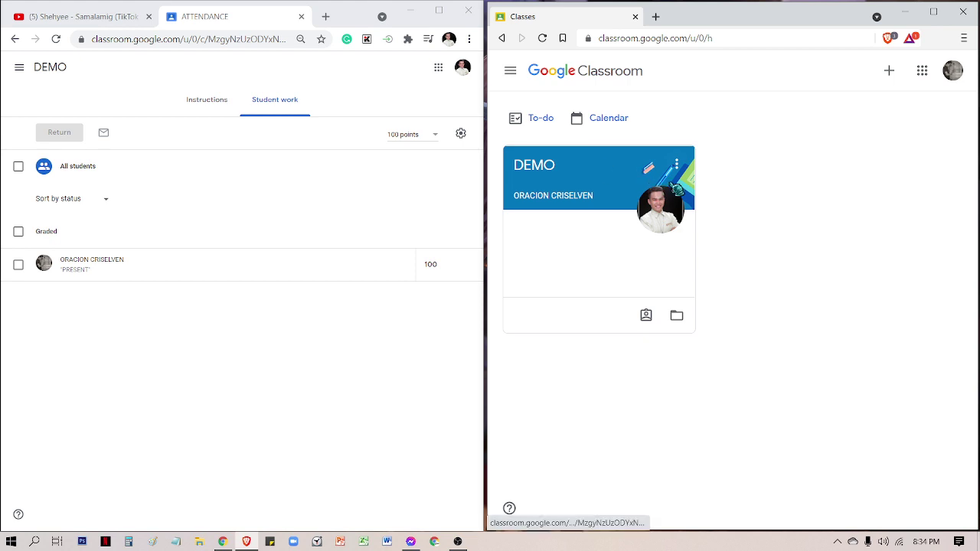
{"action": "left_click", "coordinate": [520, 171]}
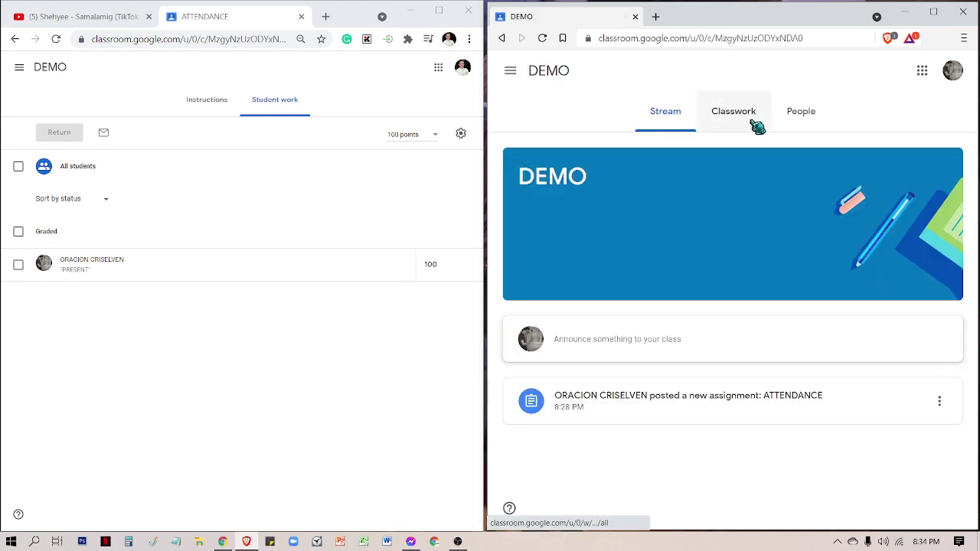
{"action": "left_click", "coordinate": [724, 121]}
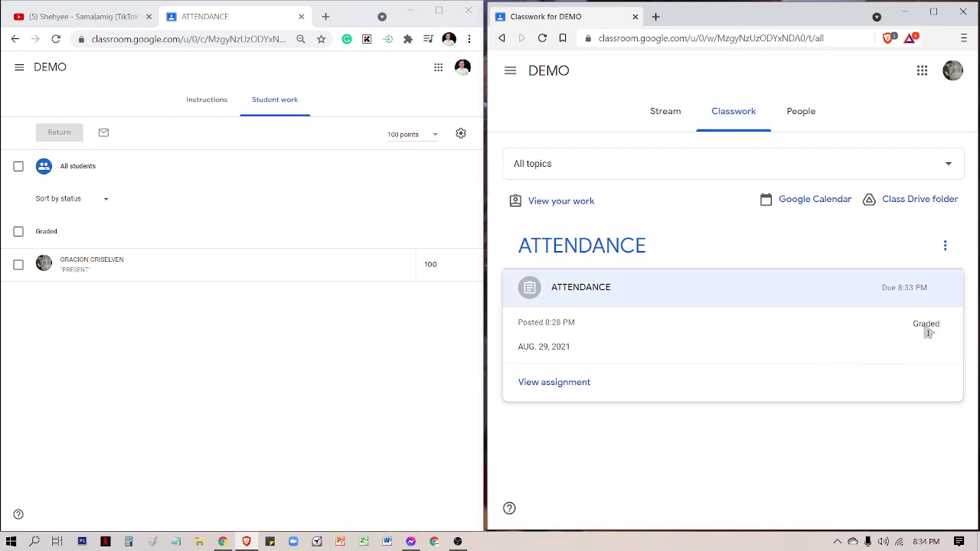
{"action": "left_click", "coordinate": [602, 293]}
{"action": "left_click", "coordinate": [602, 291]}
{"action": "left_click", "coordinate": [558, 384]}
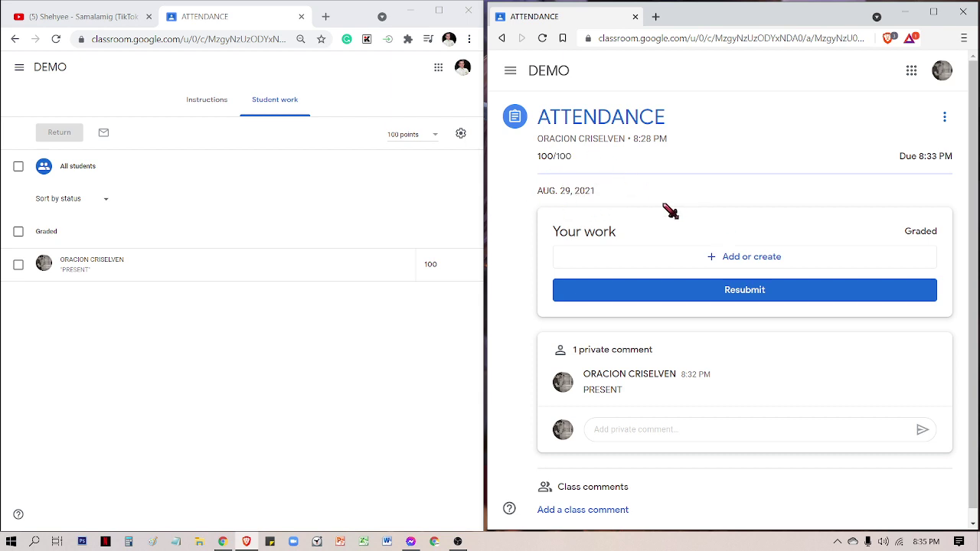
Bring the student's window back to the class overview and the teacher's window back to the DEMO stream.
{"action": "left_click", "coordinate": [512, 75]}
{"action": "left_click", "coordinate": [564, 84]}
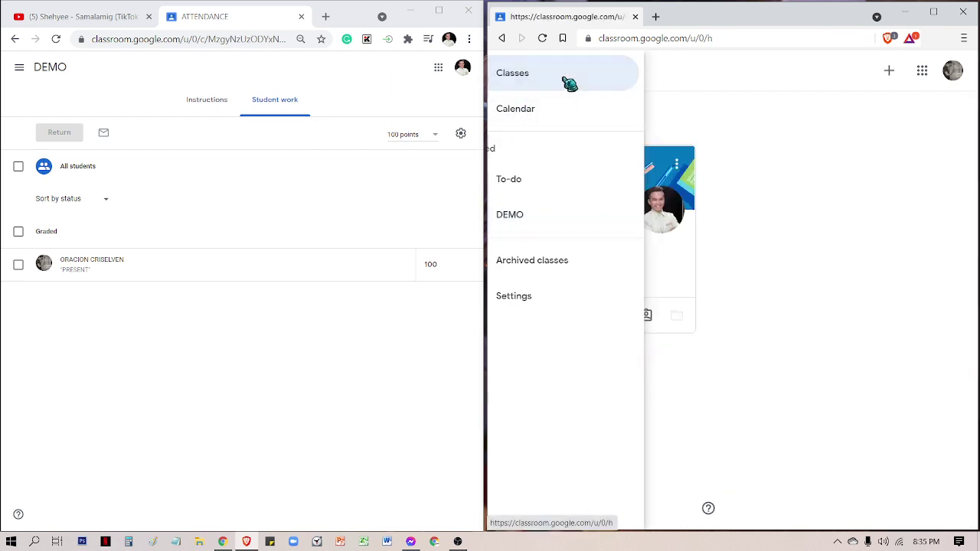
{"action": "left_click", "coordinate": [22, 71]}
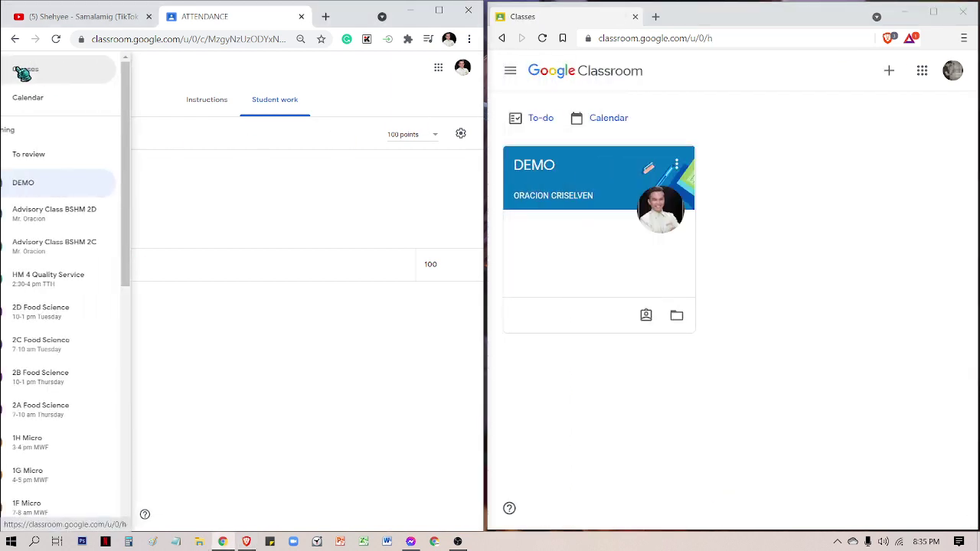
{"action": "left_click", "coordinate": [252, 61]}
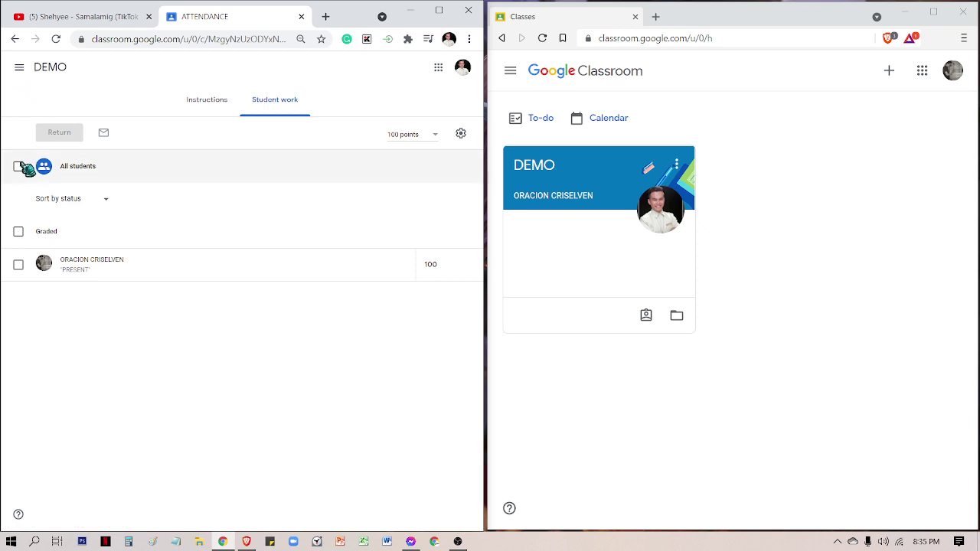
{"action": "left_click", "coordinate": [20, 69]}
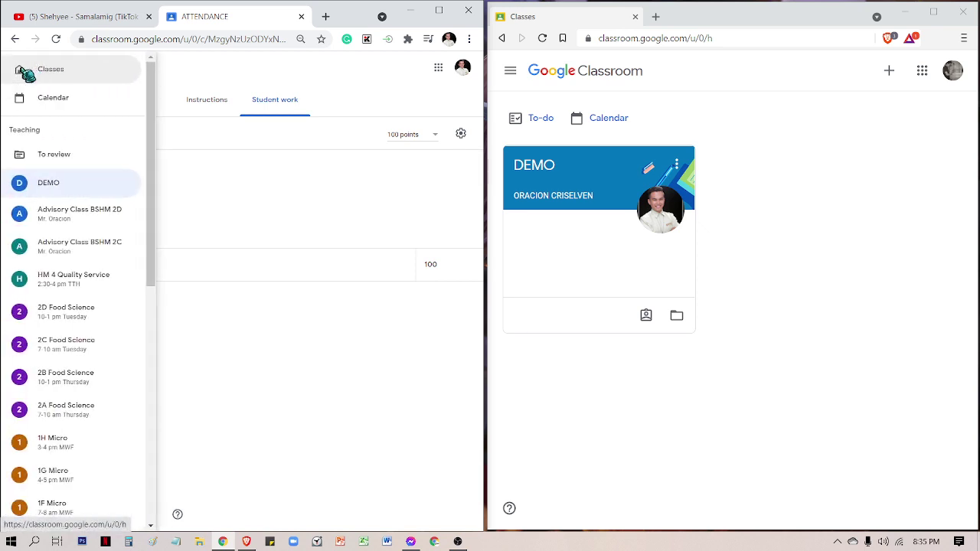
{"action": "left_click", "coordinate": [57, 186]}
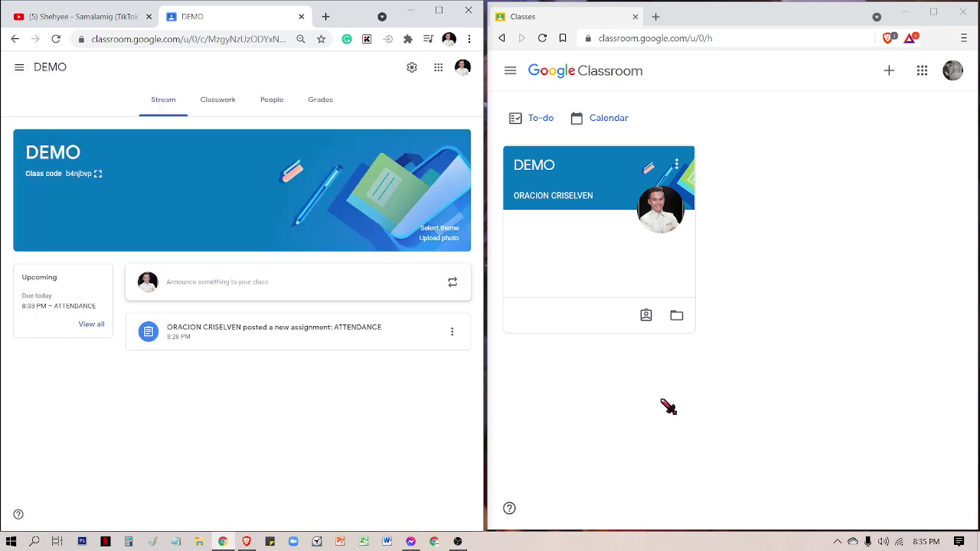